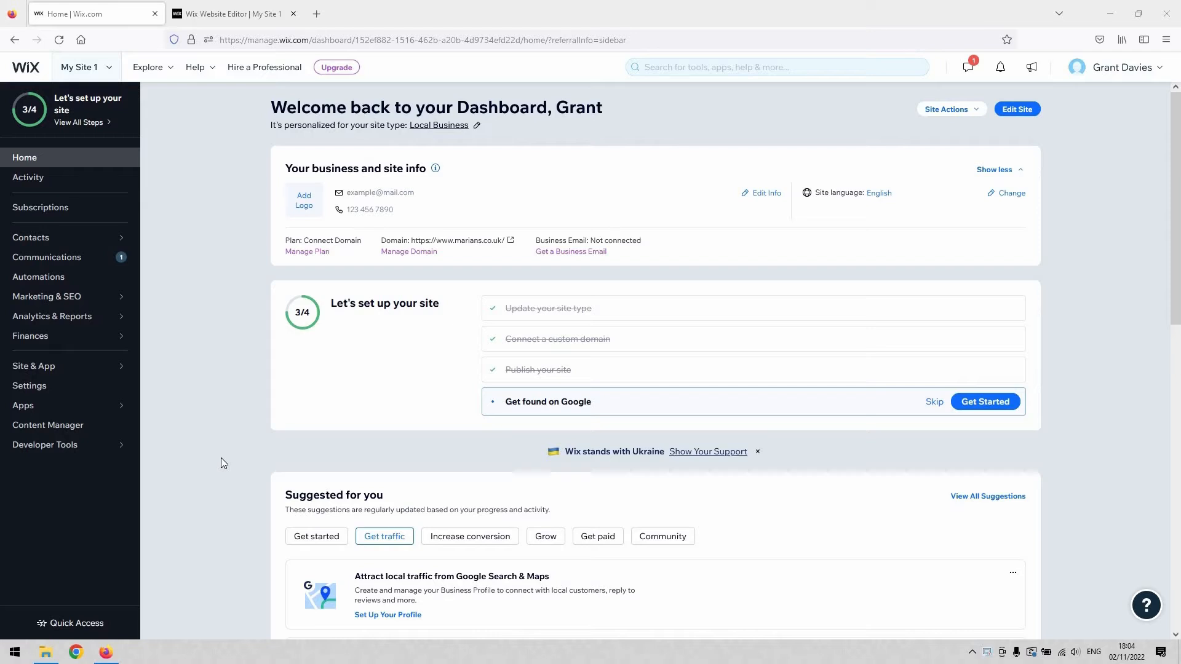
# Step: Open the Get Found on Google setup checklist from the SEO tools
pyautogui.moveTo(62, 299)
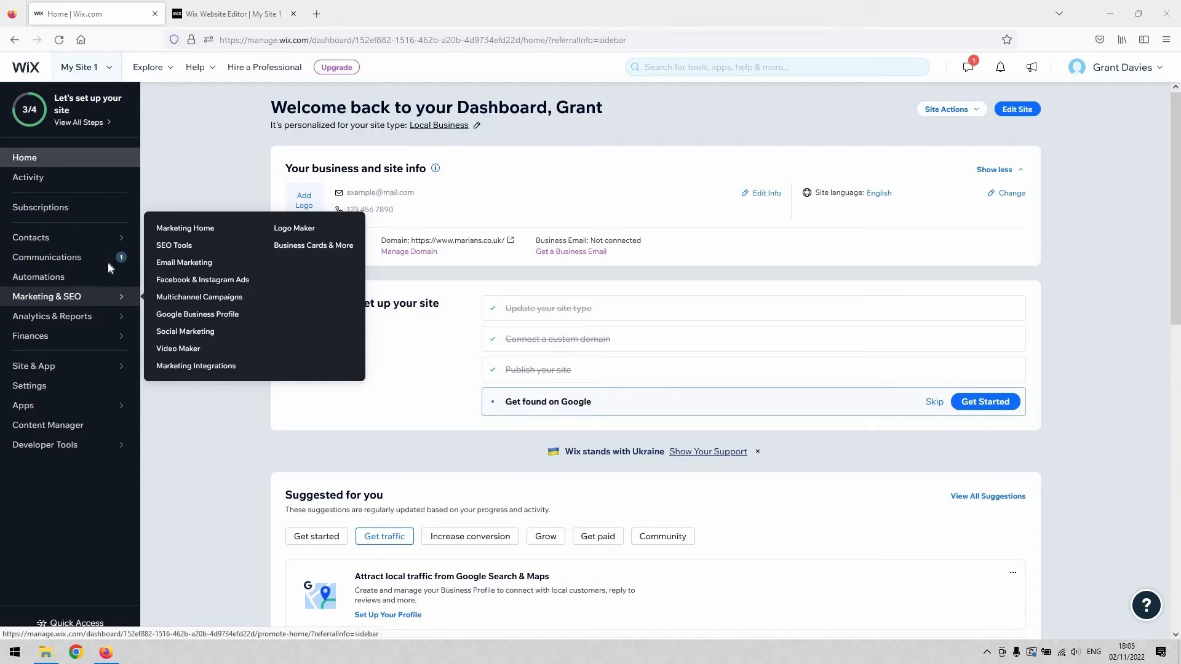
pyautogui.click(190, 245)
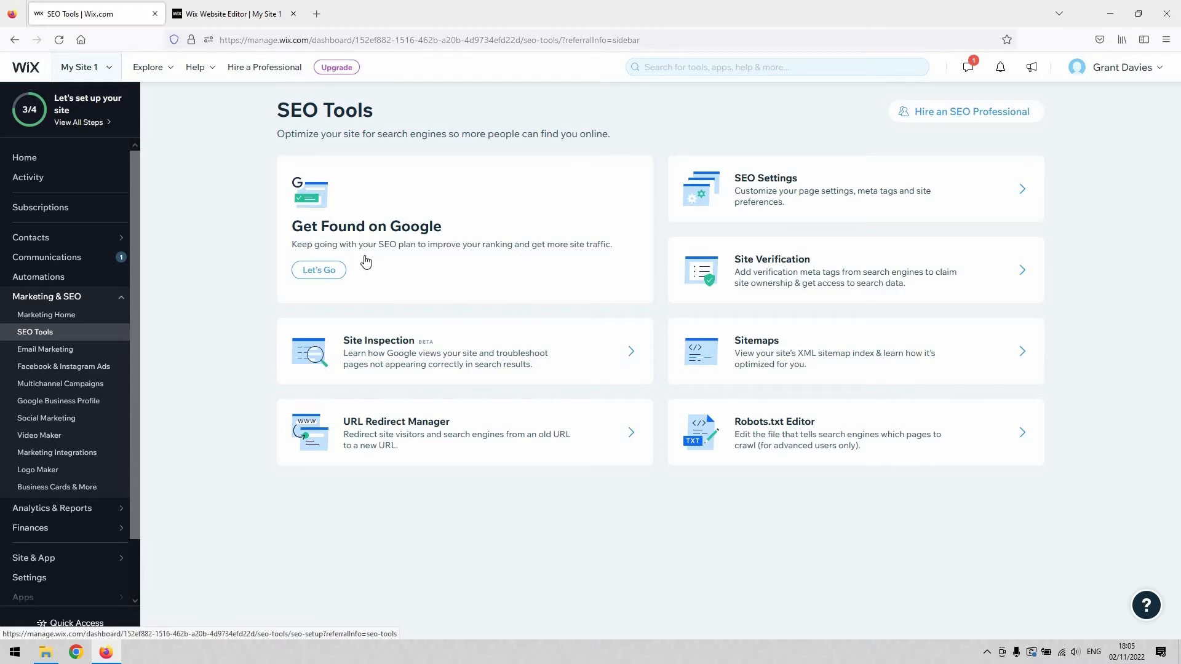
pyautogui.click(329, 276)
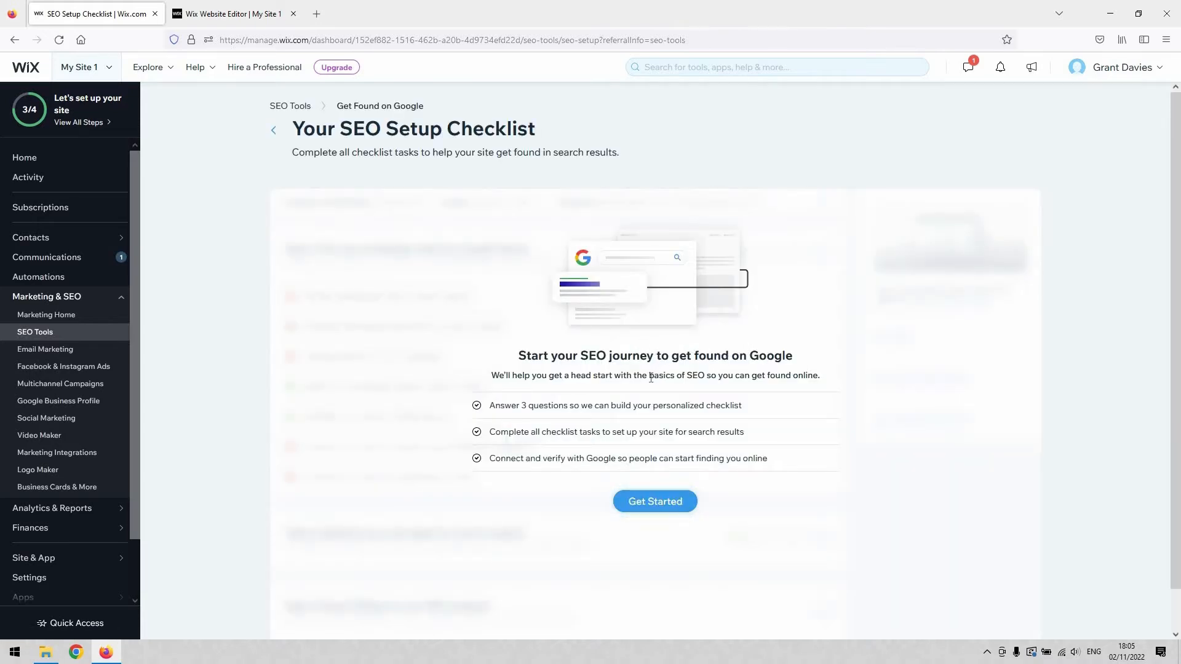
# Step: Start the SEO checklist questionnaire and submit Marian's as the business or brand name
pyautogui.click(656, 504)
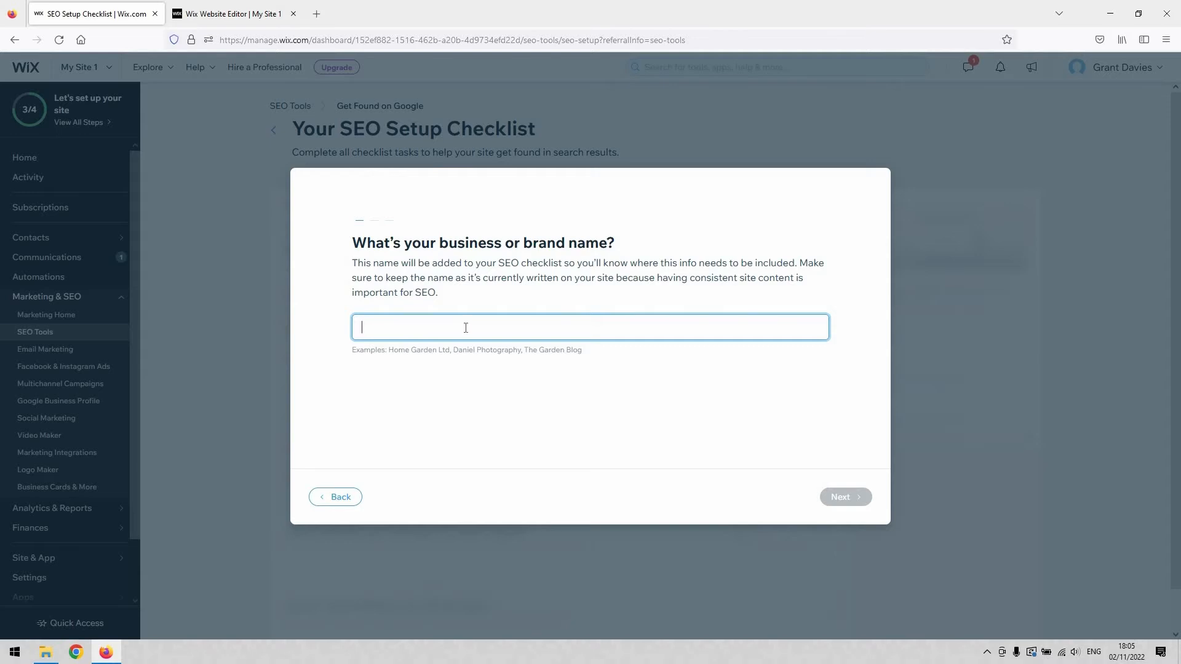
pyautogui.write("Marian's")
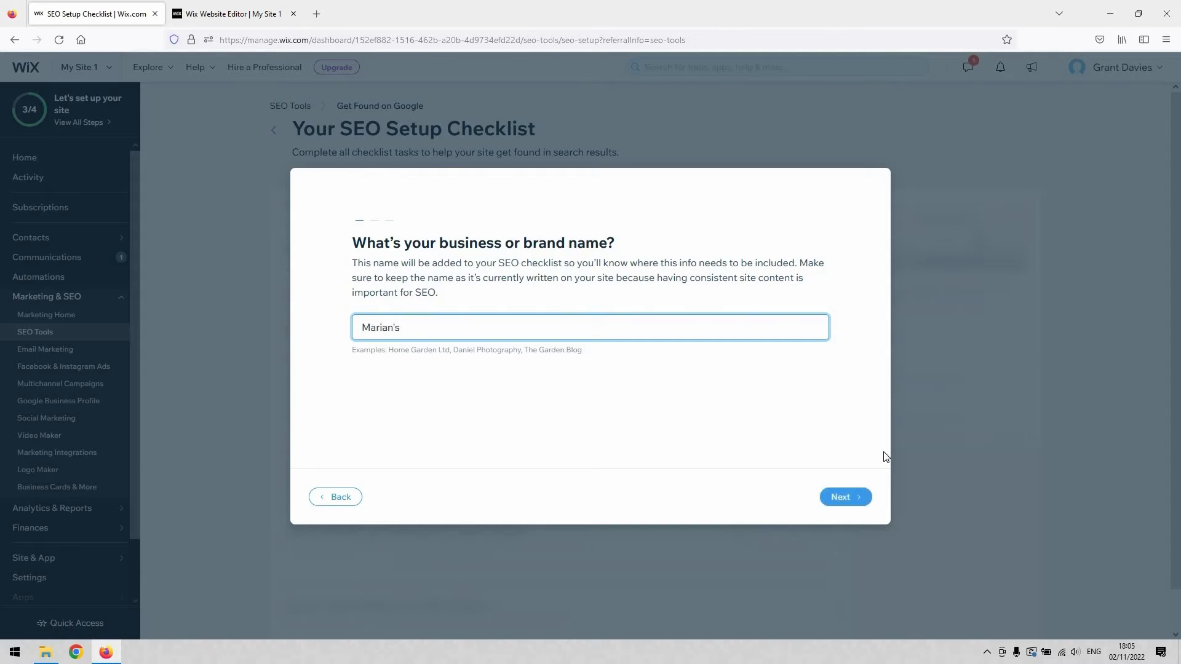
pyautogui.click(851, 497)
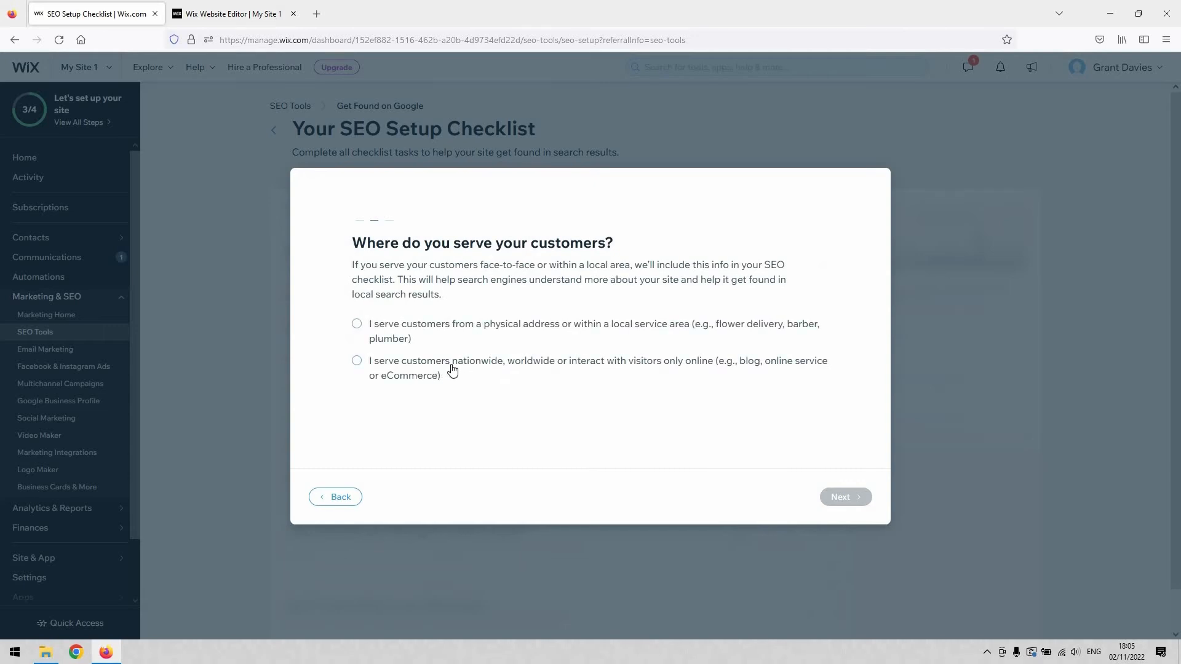
# Step: Specify that customers are served from a physical address or local service area, with Carmarthen, UK as the location
pyautogui.click(466, 329)
pyautogui.click(528, 364)
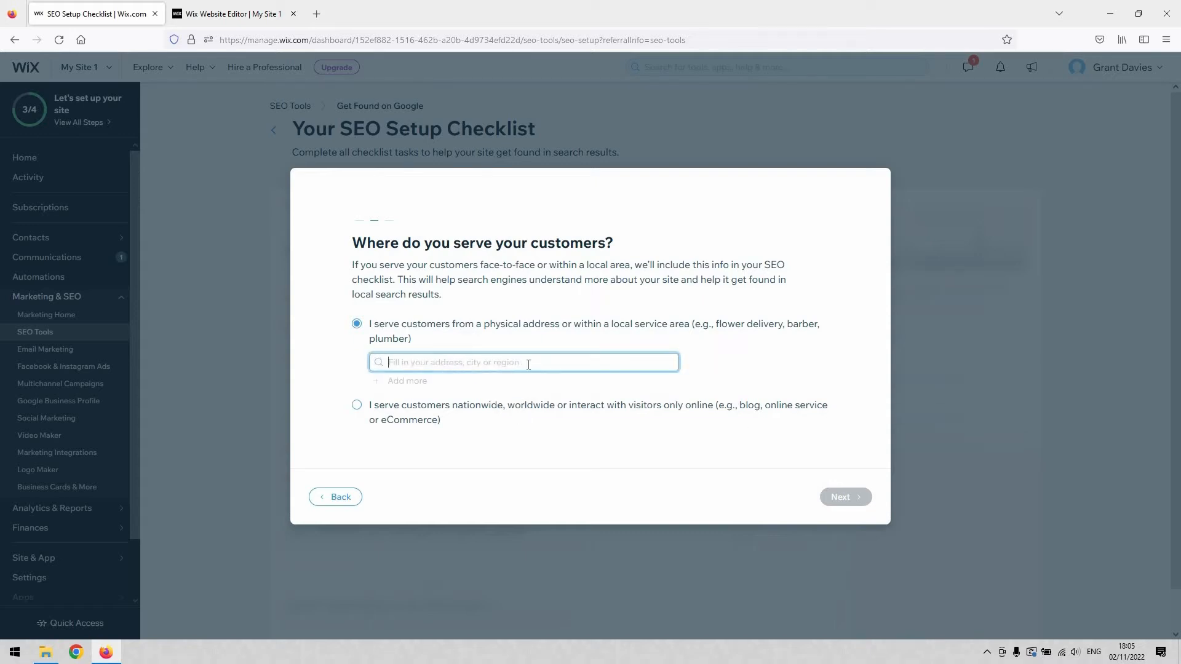
pyautogui.write('Carmarthne')
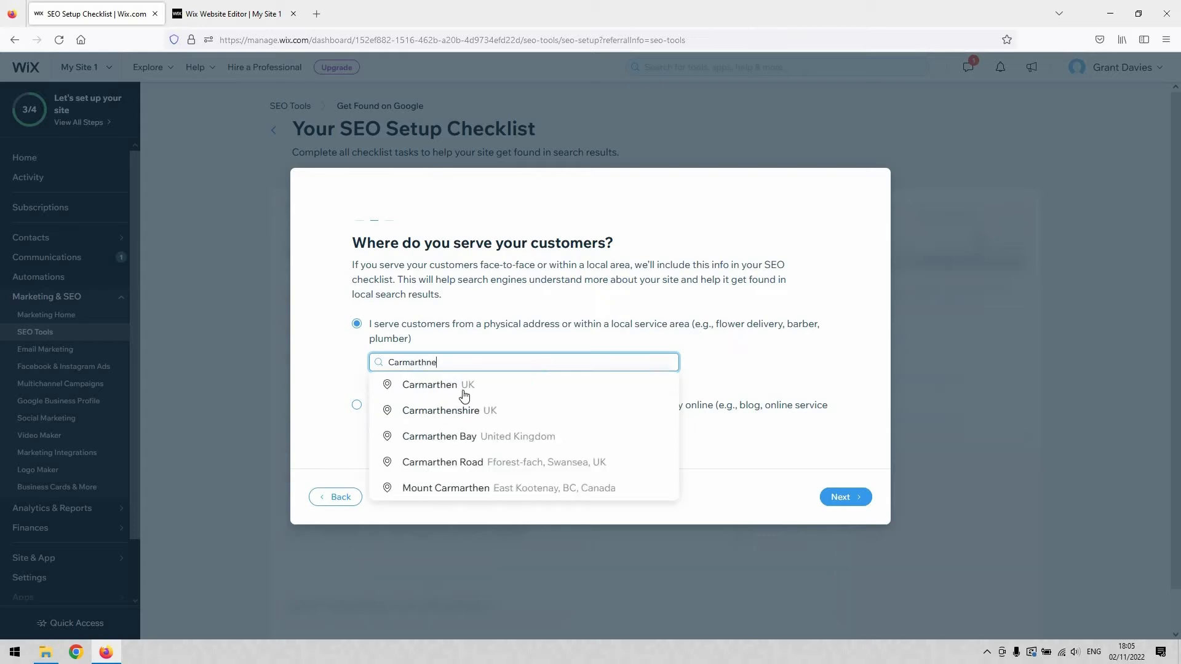
pyautogui.click(466, 387)
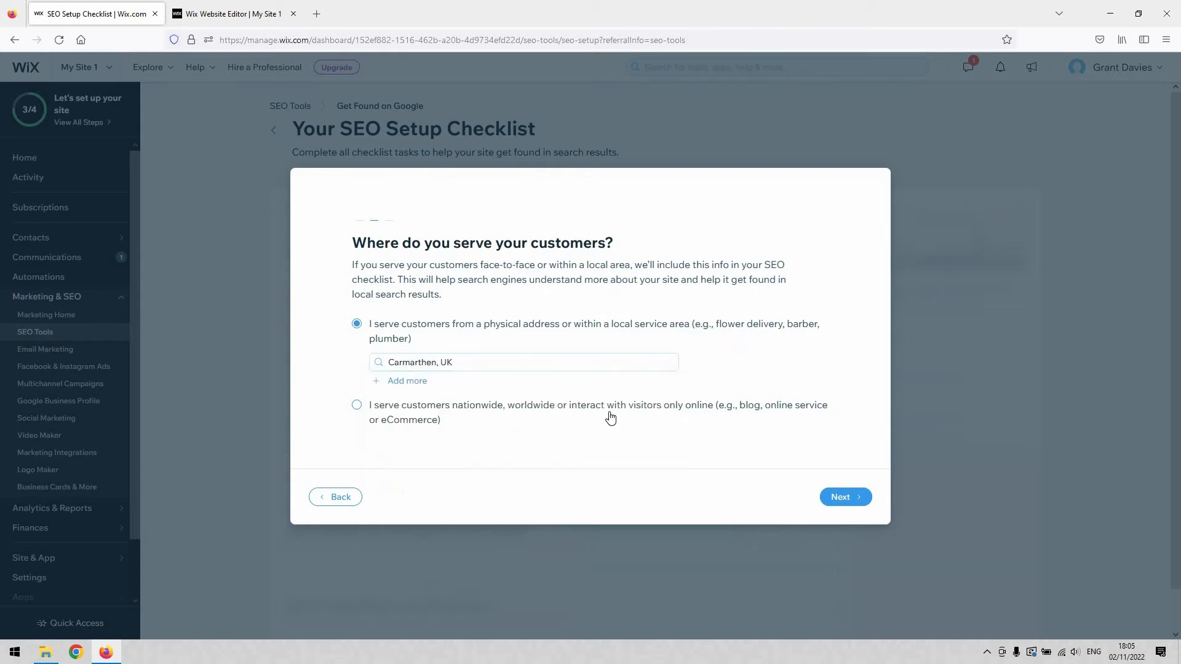
pyautogui.click(845, 496)
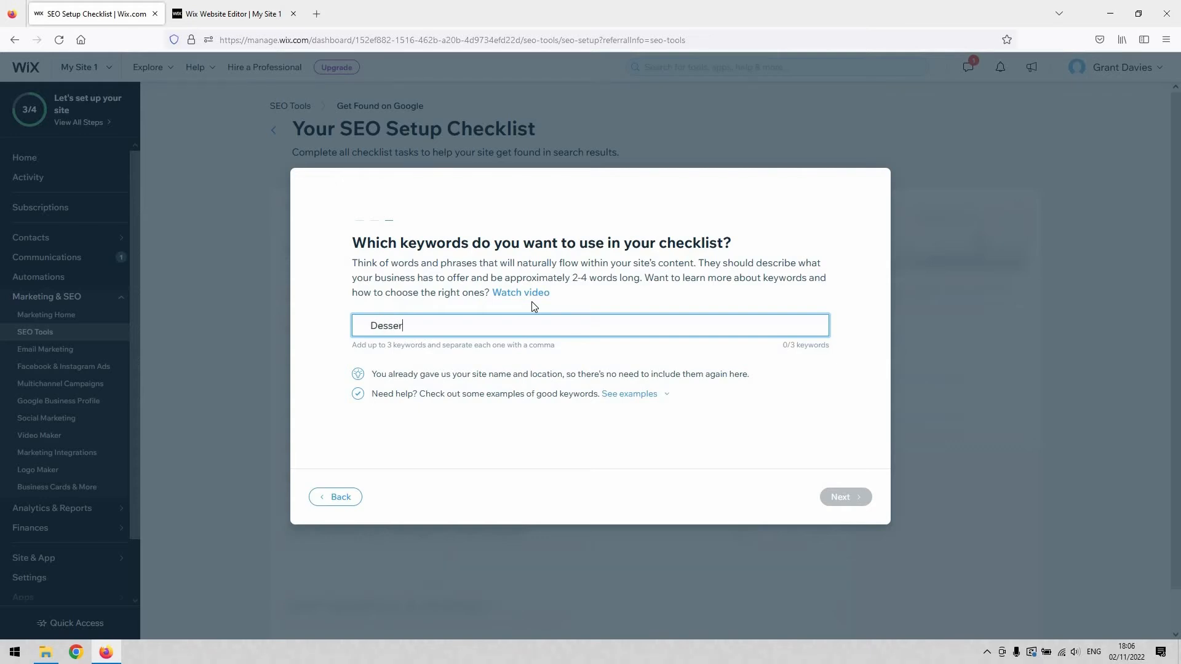
# Step: Add the keywords Desserts, Home and Bakery and submit them to generate the SEO checklist
pyautogui.press('Return')
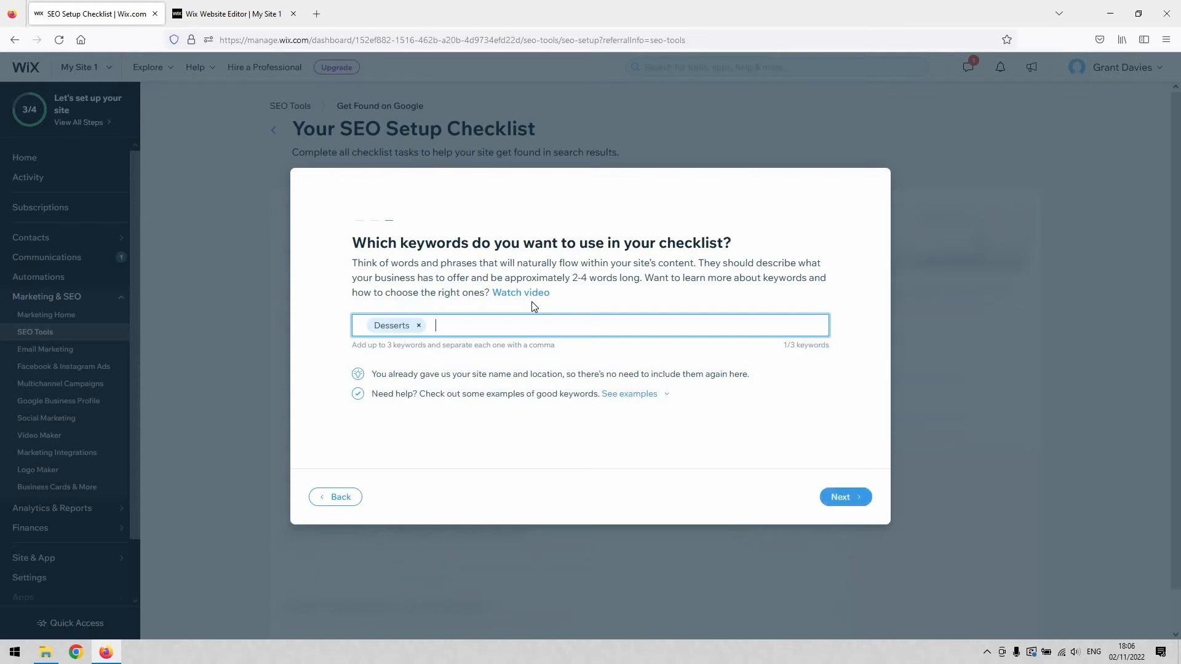
pyautogui.write('Home')
pyautogui.press('Return')
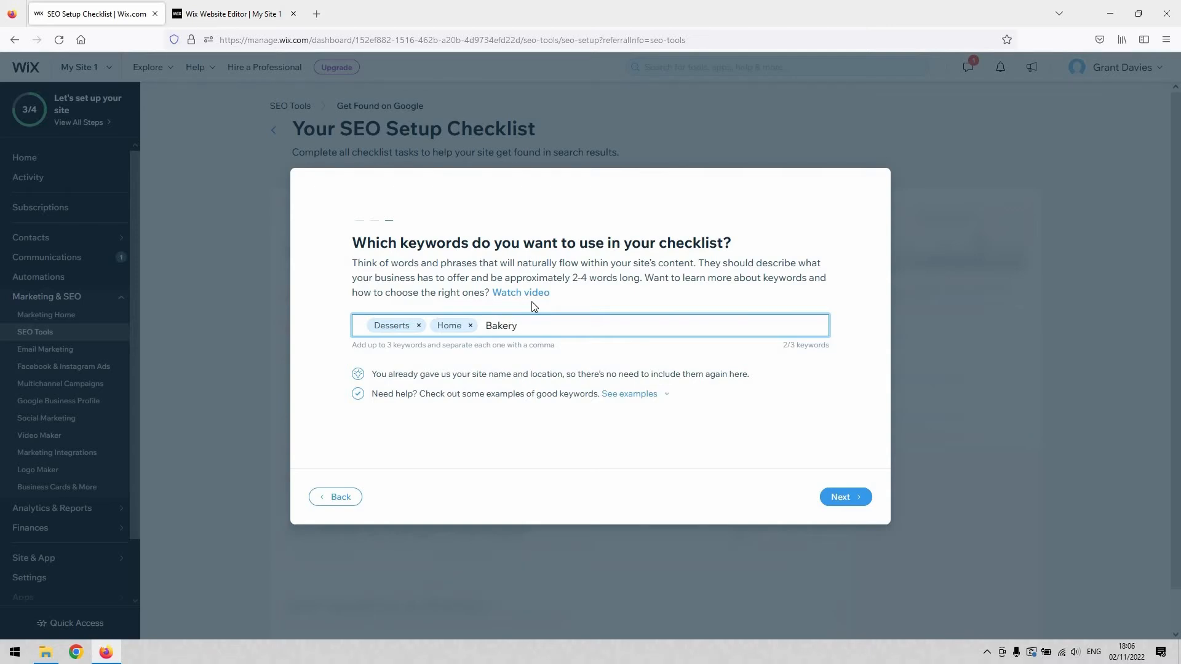
pyautogui.press('Return')
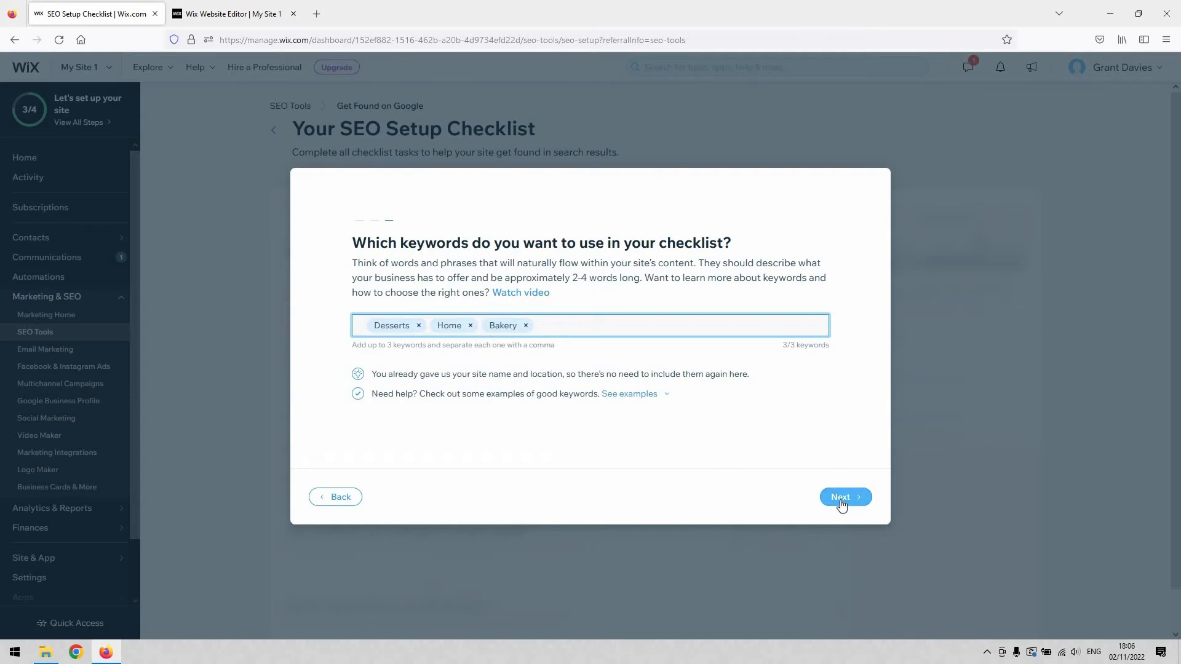
pyautogui.click(893, 488)
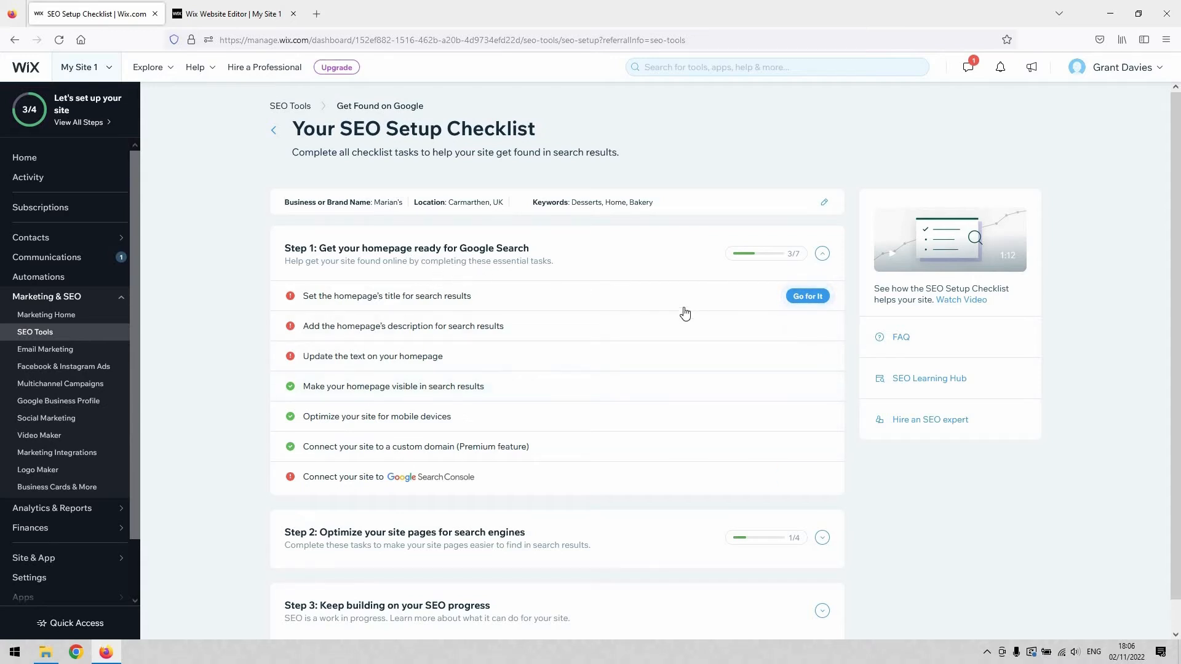
# Step: Complete the homepage title task by applying the suggested title "Home | Marian's | Carmarthen"
pyautogui.scroll(-1, 730, 306)
pyautogui.scroll(1, 668, 311)
pyautogui.moveTo(790, 263)
pyautogui.click(808, 296)
pyautogui.scroll(-2, 707, 318)
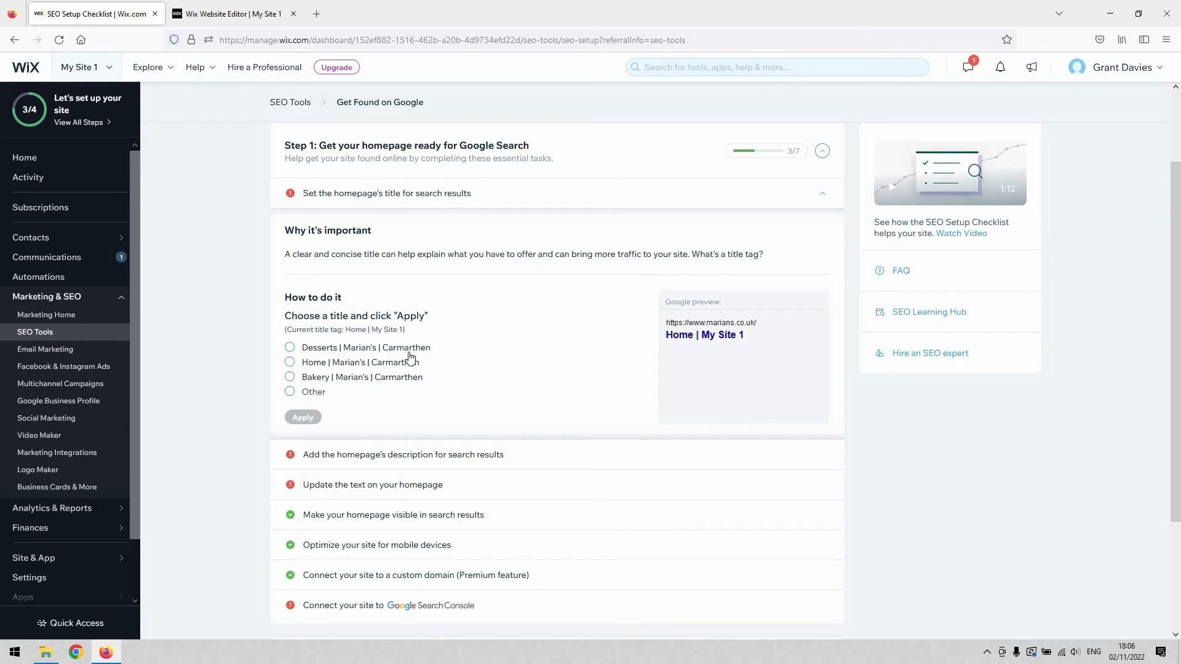
pyautogui.click(362, 367)
pyautogui.click(317, 393)
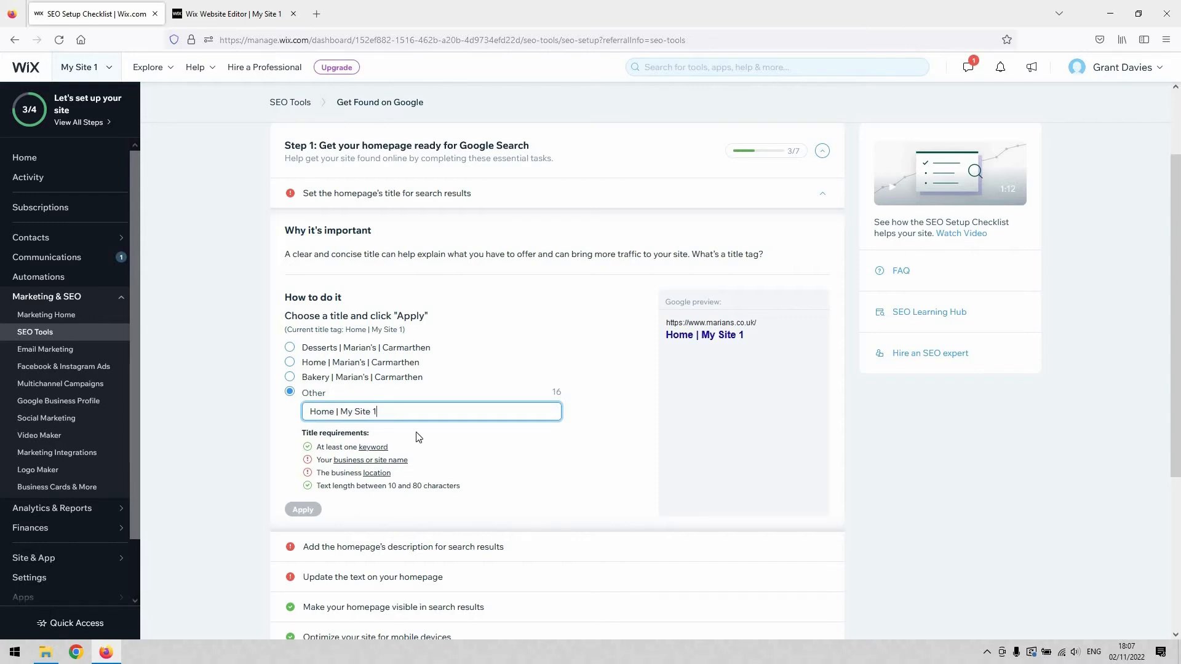
pyautogui.click(297, 363)
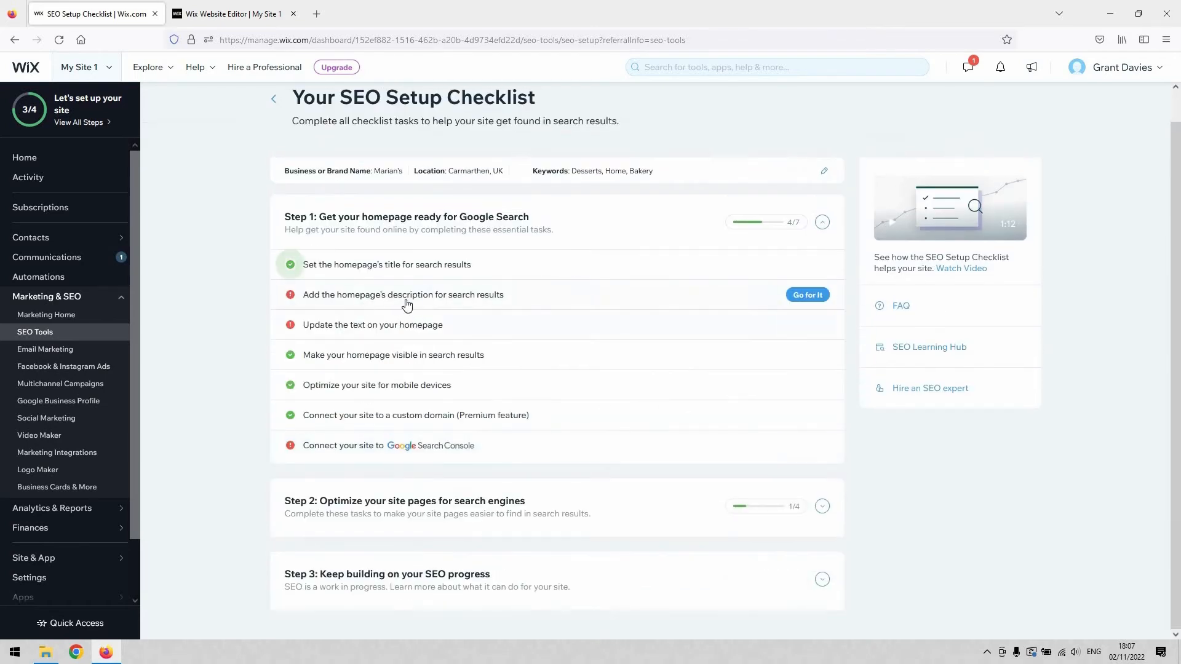
# Step: Apply the homepage search description "Marian's is High Quality, Indulgent home cooked desserts delivered straight to the cutomer"
pyautogui.click(807, 296)
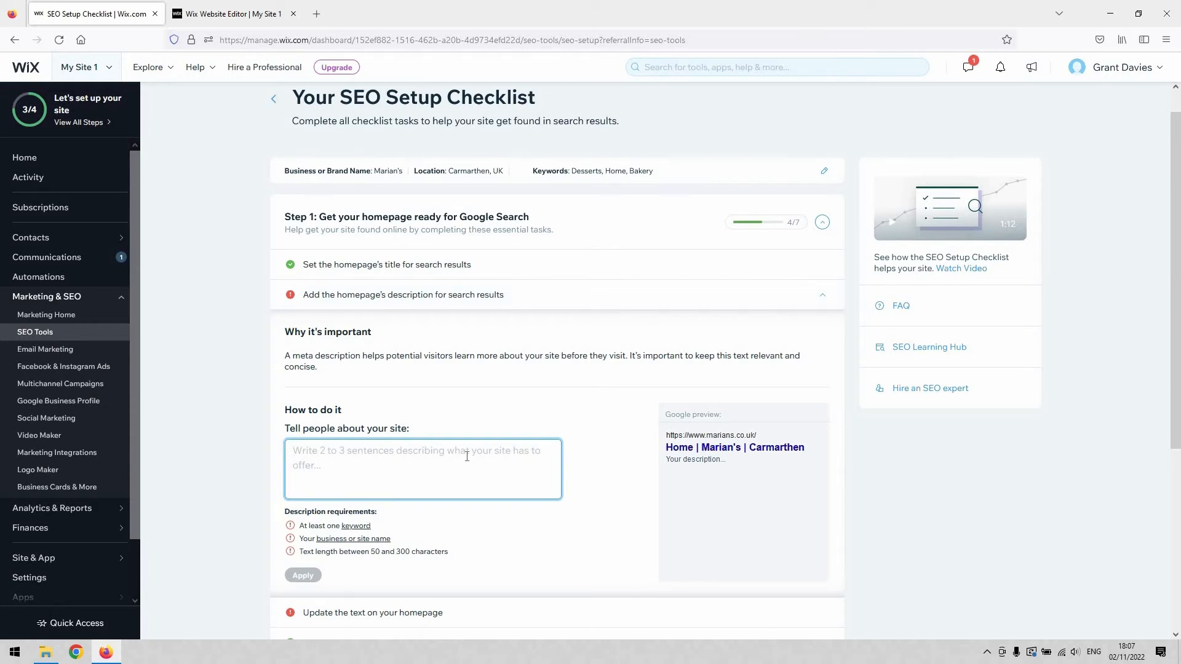
pyautogui.write('Home C')
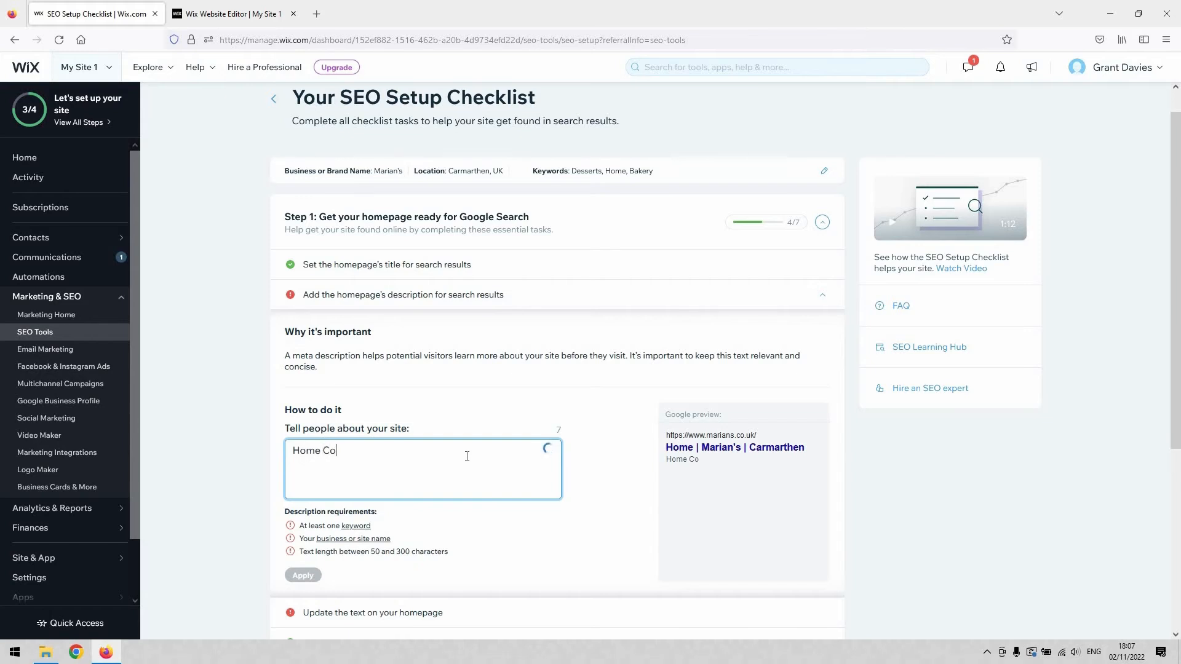
pyautogui.press('BackSpace')
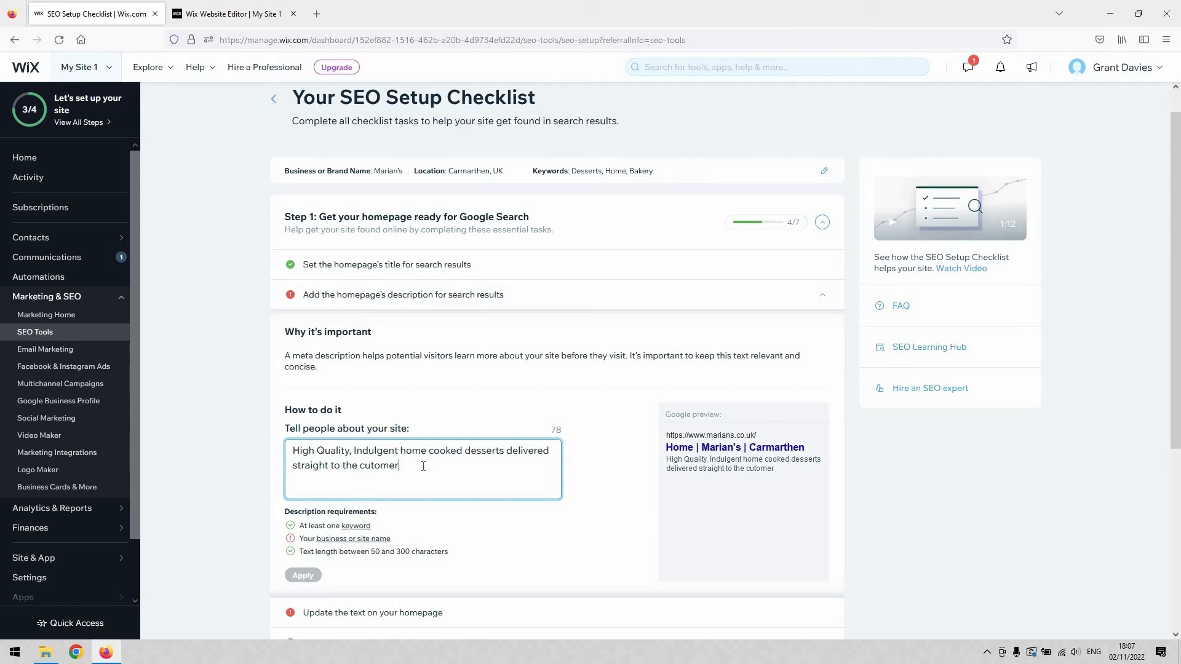
pyautogui.hotkey('ctrl', 'a')
pyautogui.write("Marian's is High Quality, Indulgent home cooked desserts delivered straight to the cutomer")
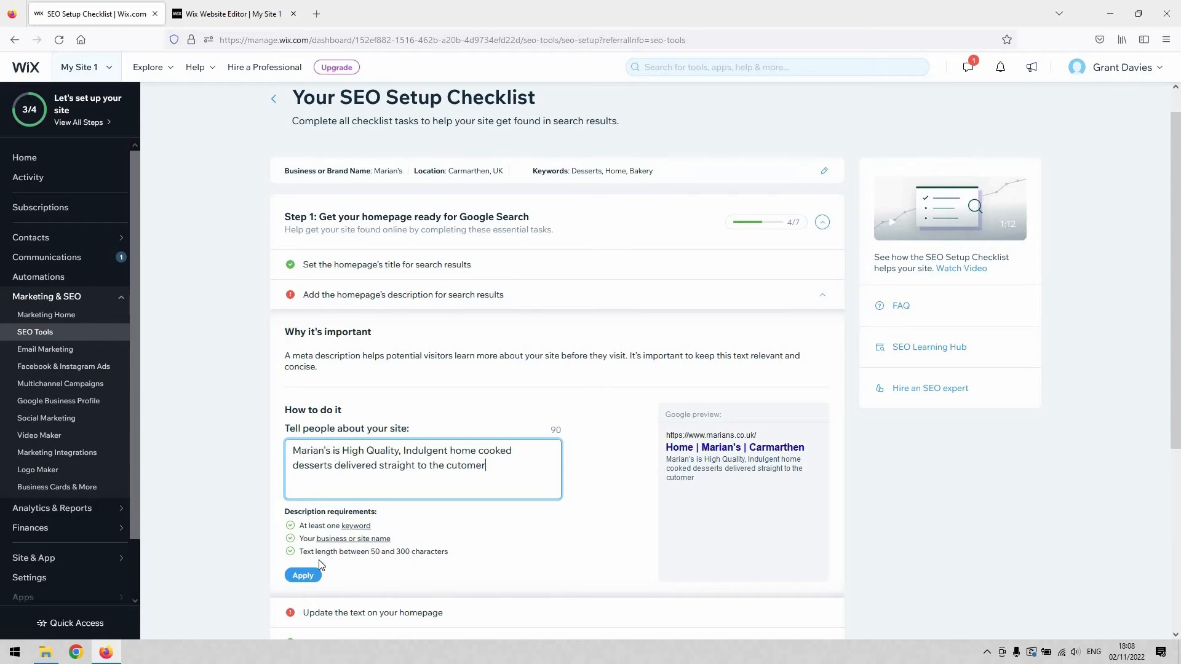
pyautogui.moveTo(365, 529)
pyautogui.click(596, 490)
pyautogui.click(303, 575)
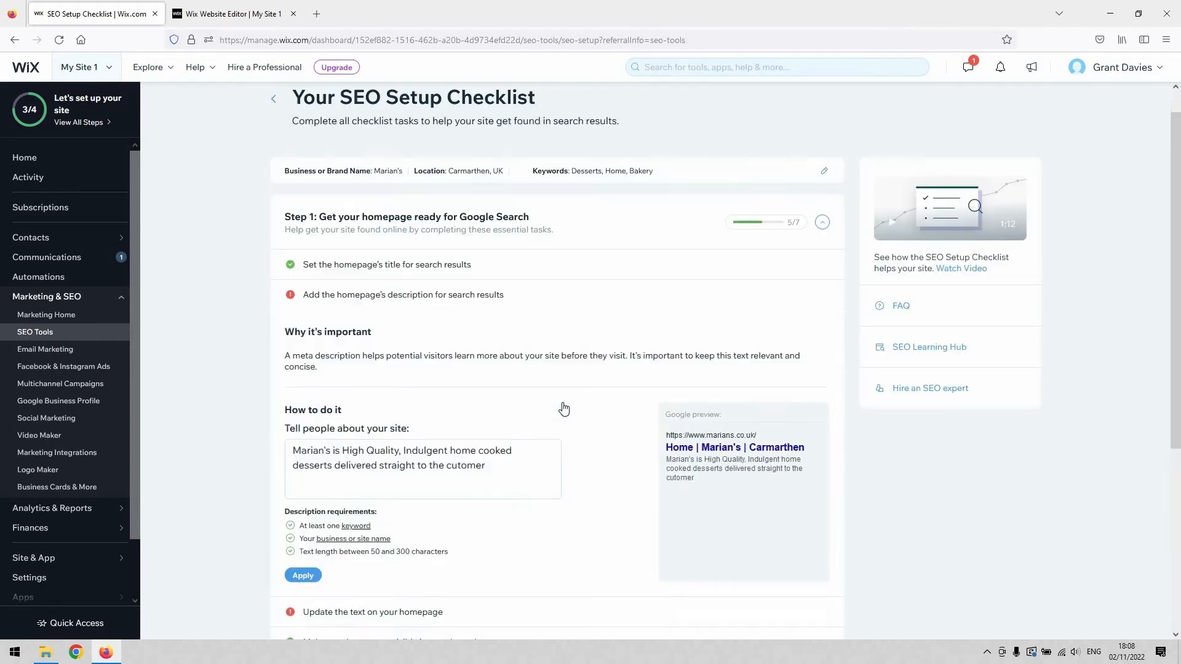
# Step: Expand the checklist task for updating the homepage text and open the homepage in the website editor
pyautogui.click(805, 329)
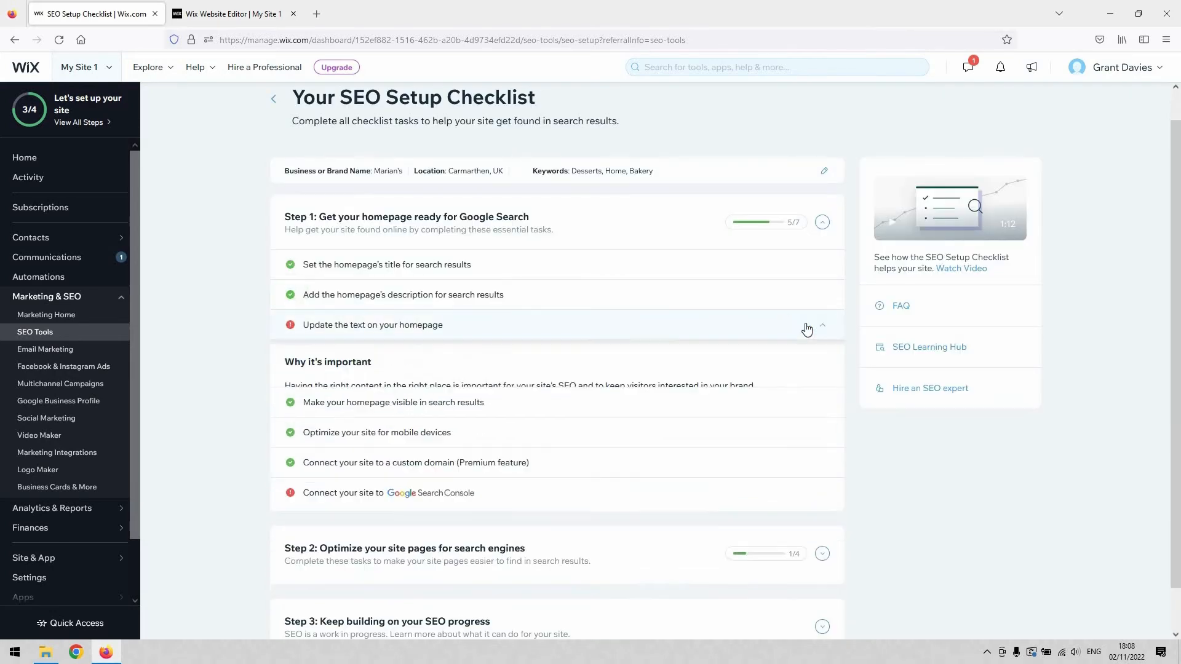
pyautogui.click(803, 327)
pyautogui.click(815, 324)
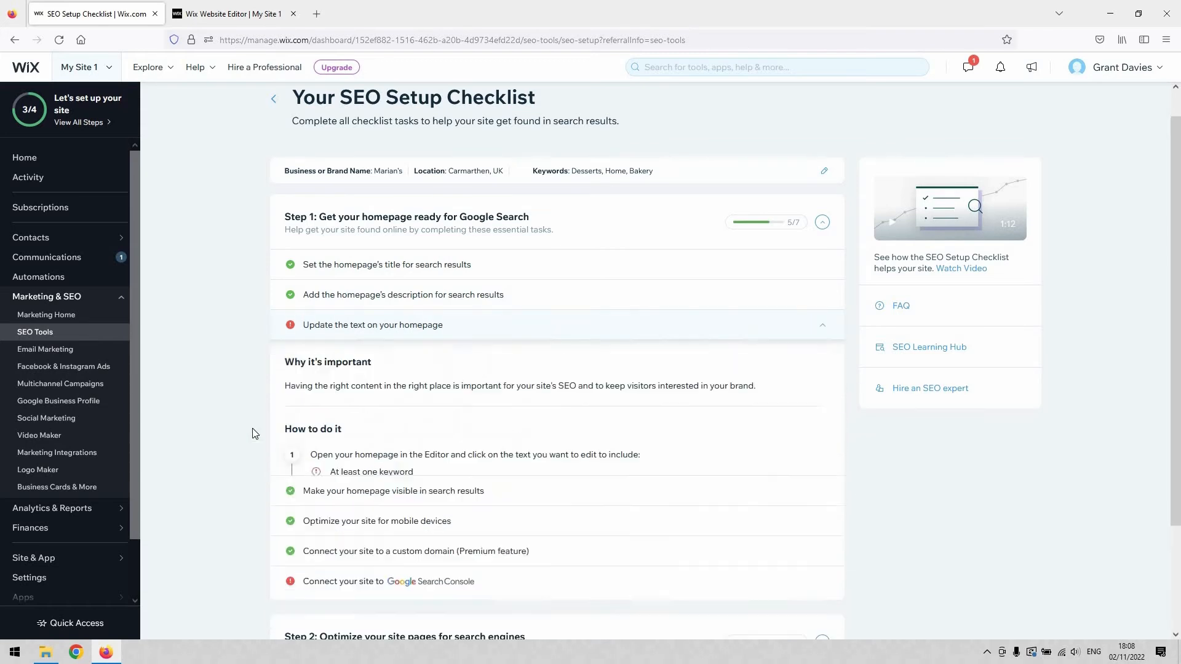
pyautogui.scroll(-1, 352, 337)
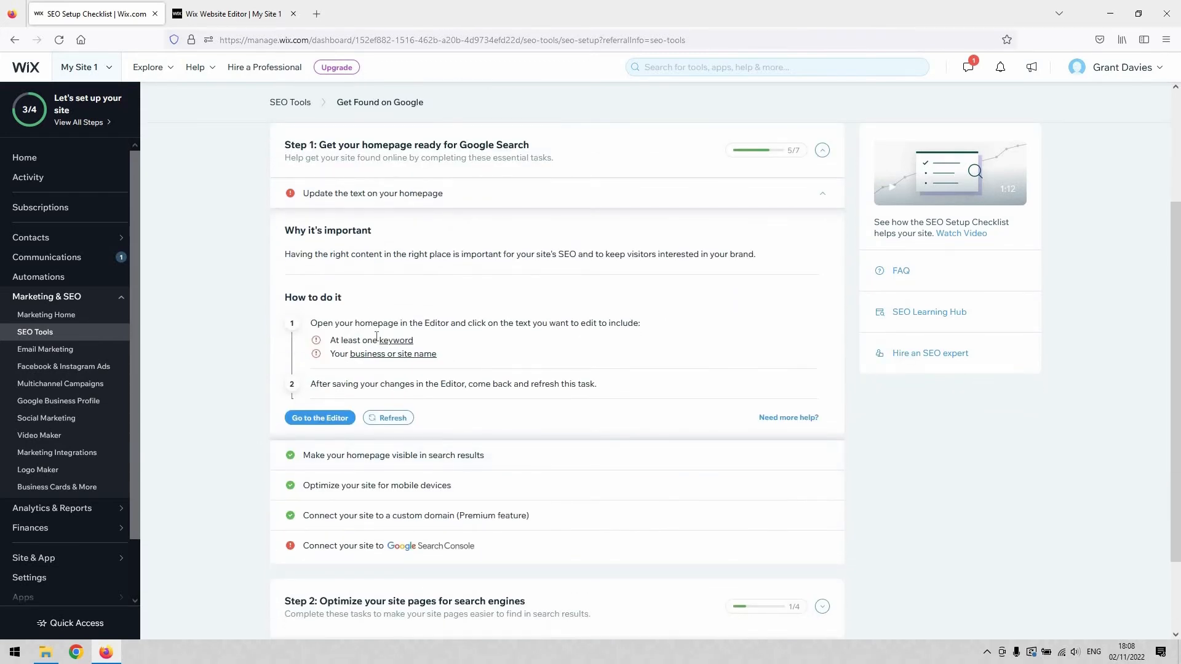
pyautogui.moveTo(403, 345)
pyautogui.click(336, 418)
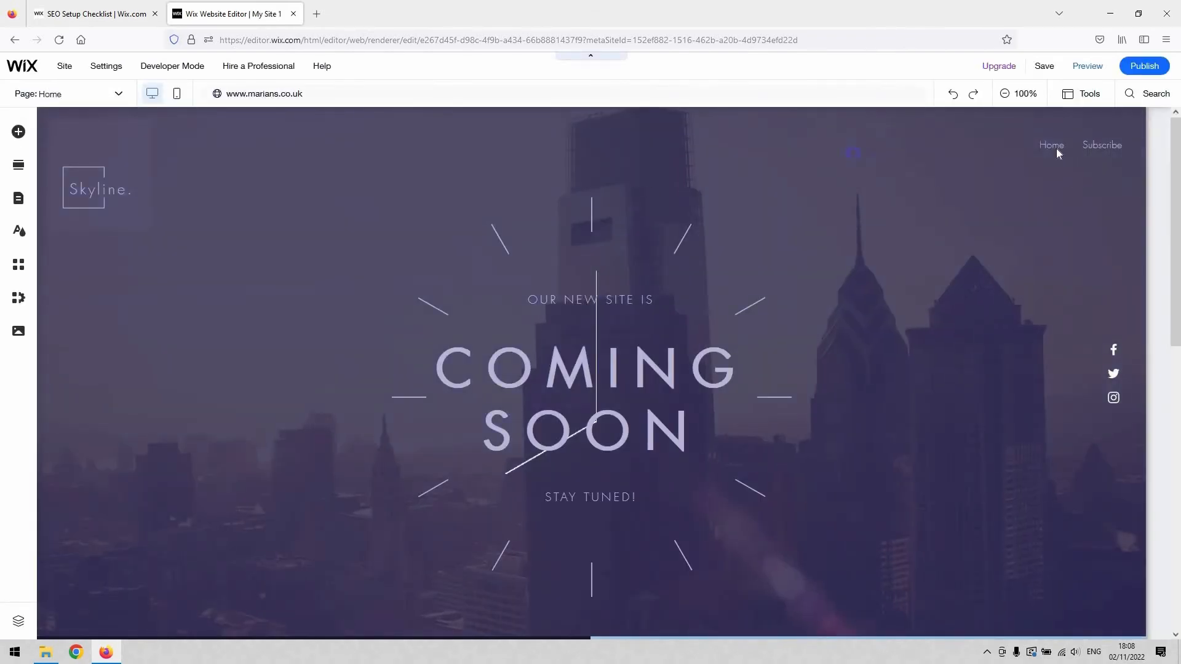
# Step: Add a Heading 1 text to the Welcome section's dark column reading "Home cooked Sesserts delivered straight to the customer"
pyautogui.click(1050, 144)
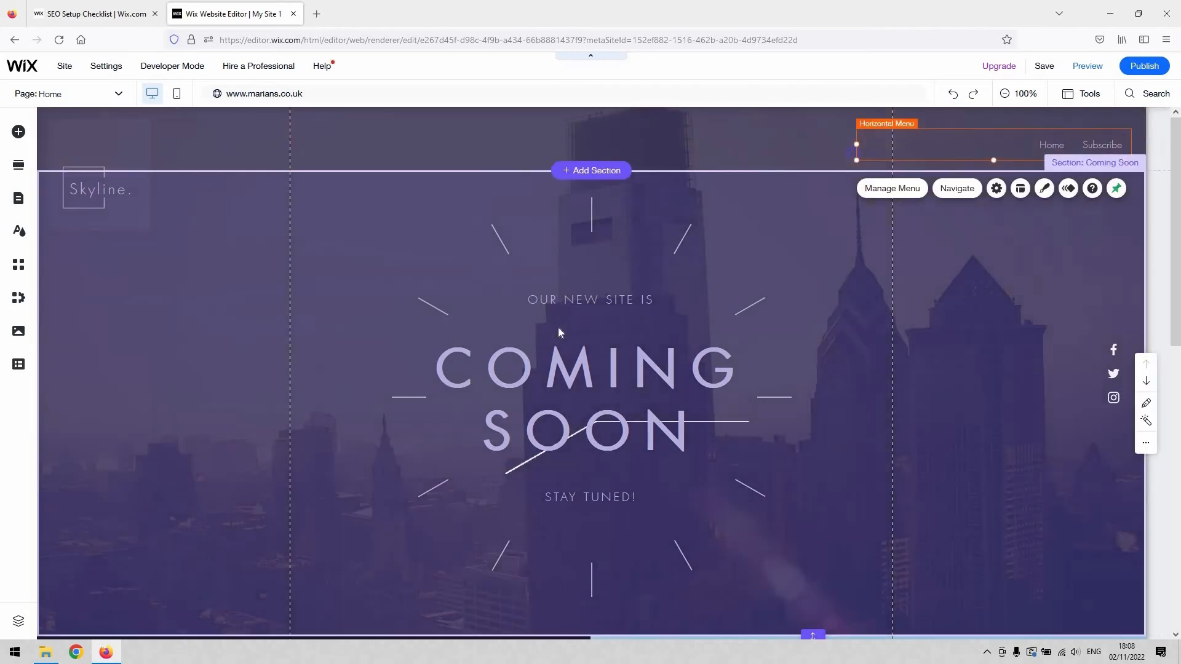
pyautogui.scroll(-6, 407, 400)
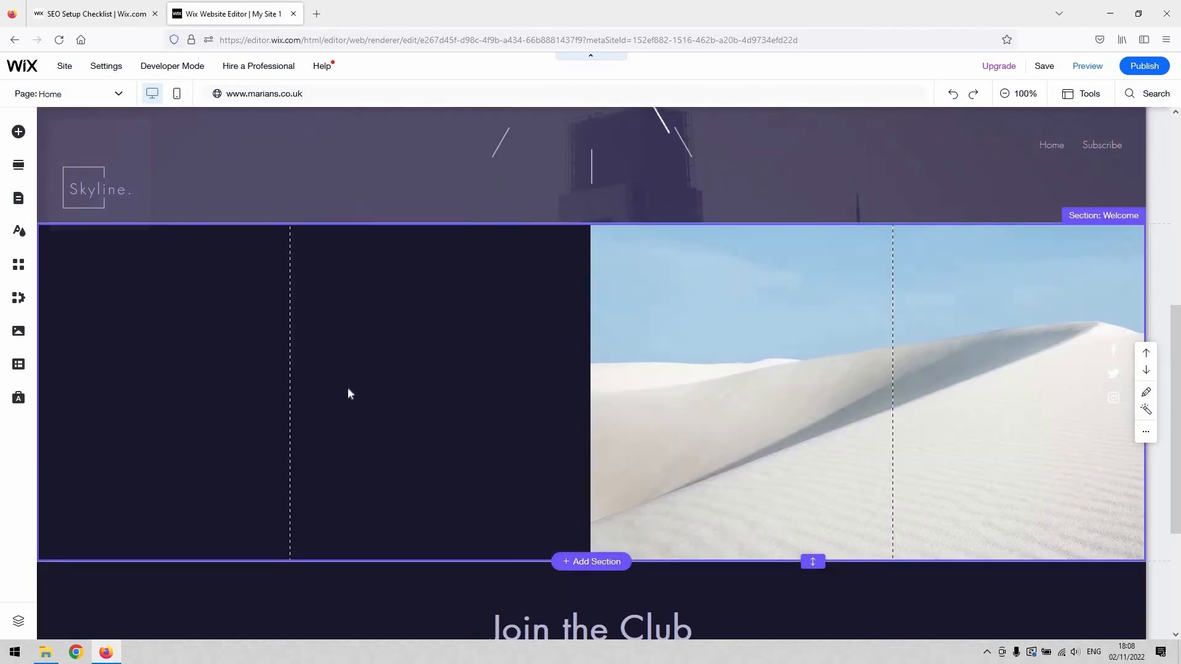
pyautogui.click(18, 131)
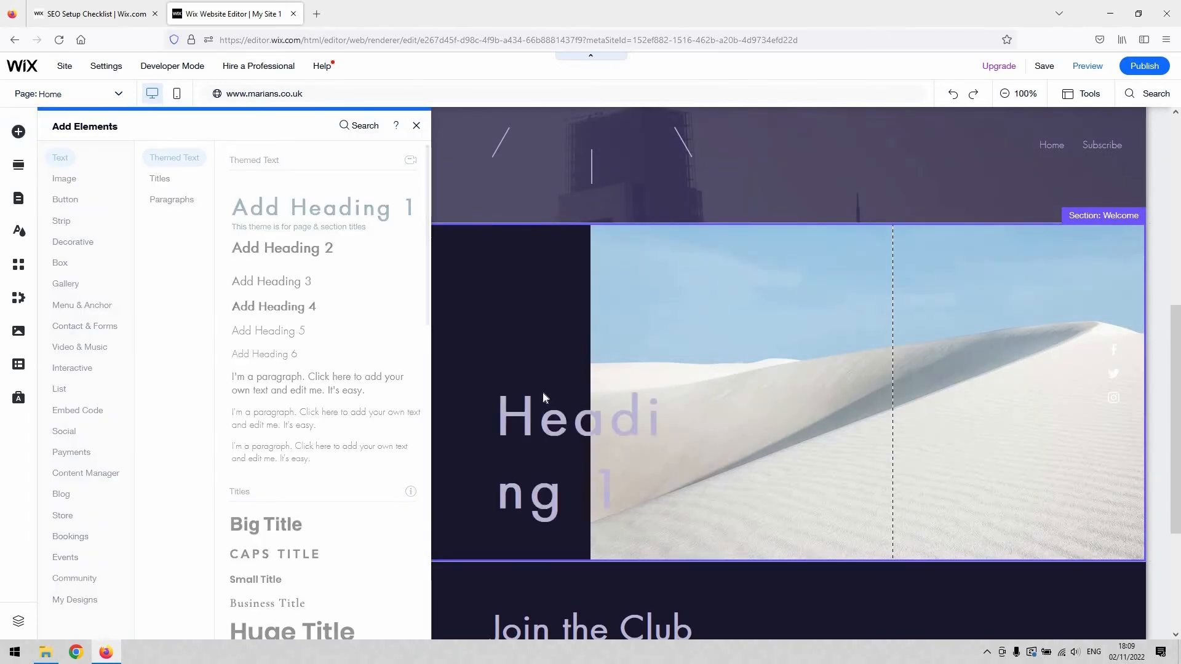
pyautogui.moveTo(535, 409); pyautogui.dragTo(249, 274)
pyautogui.doubleClick(249, 274)
pyautogui.hotkey('ctrl', 'v')
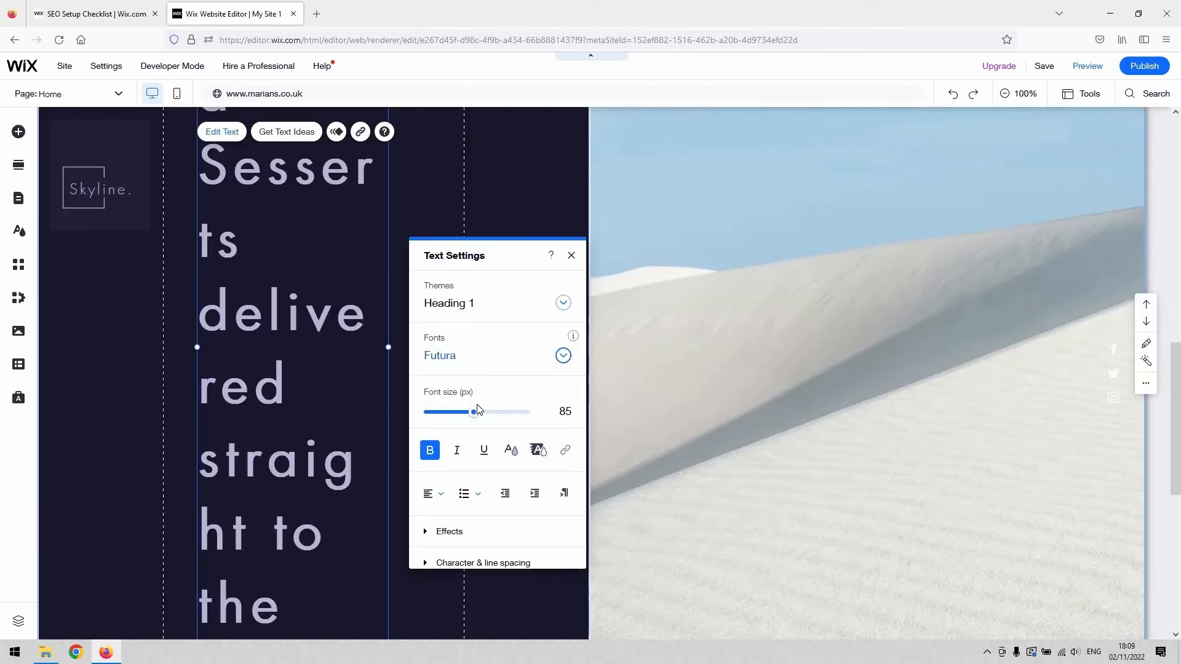
# Step: Reduce the new heading's font size to 54 px and close its text settings
pyautogui.moveTo(462, 417); pyautogui.dragTo(454, 414)
pyautogui.scroll(7, 263, 346)
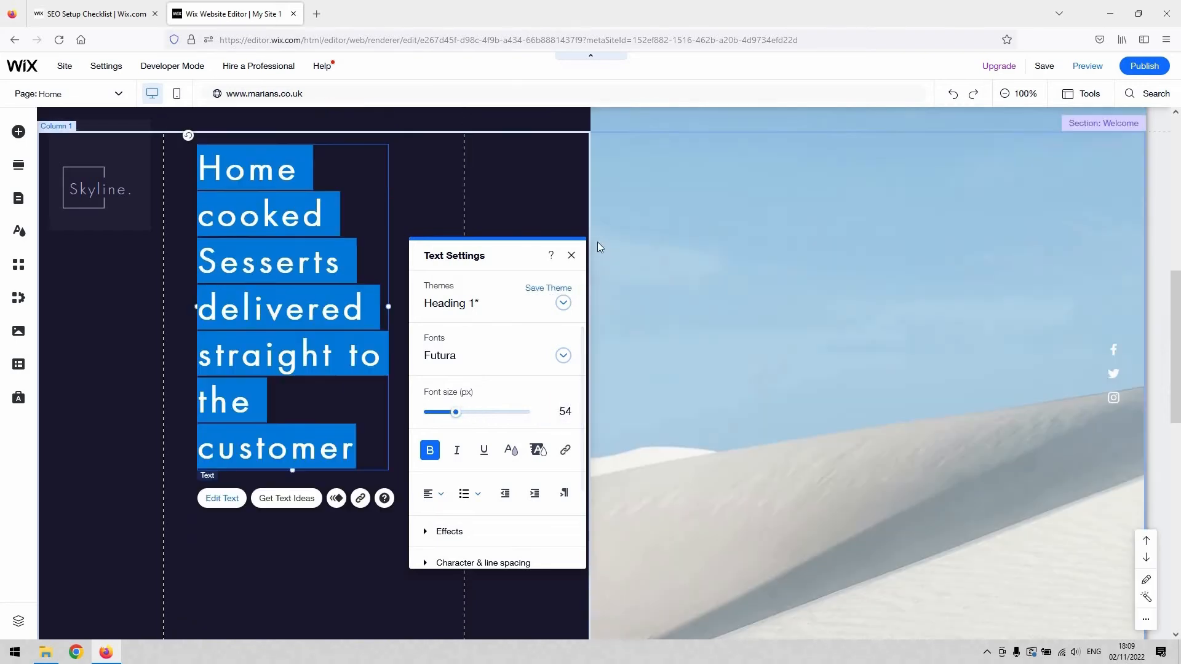
pyautogui.click(571, 255)
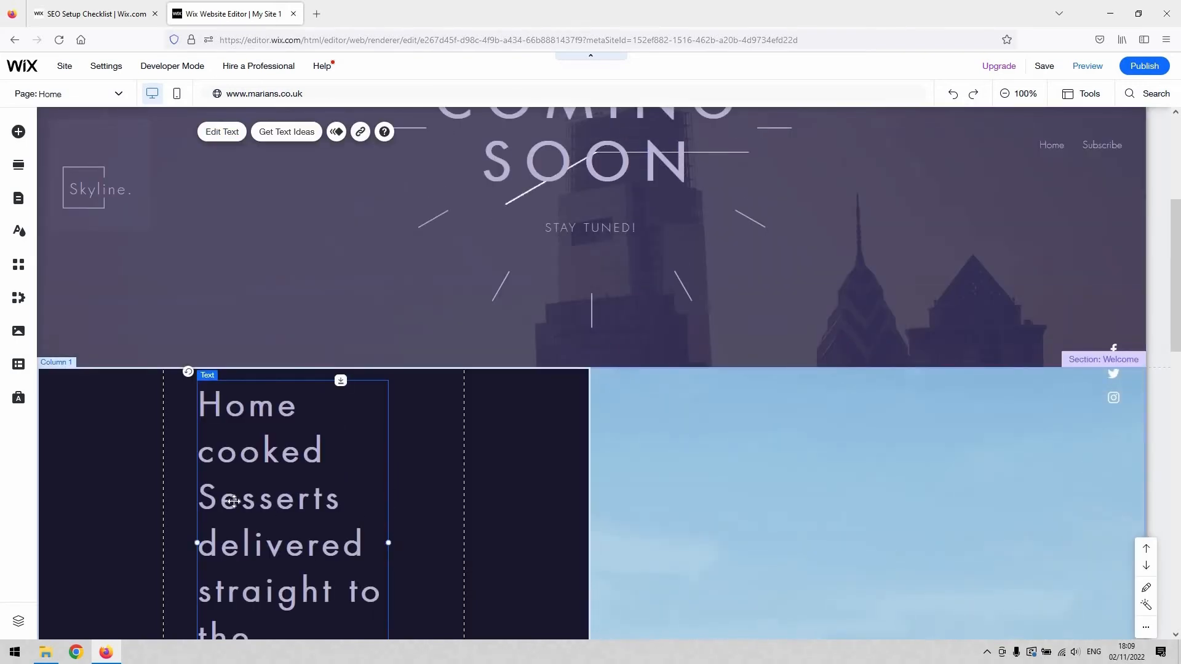
# Step: Correct the misspelled third word of the Welcome heading to "desserts" and finish editing the text
pyautogui.doubleClick(219, 495)
pyautogui.click(221, 496)
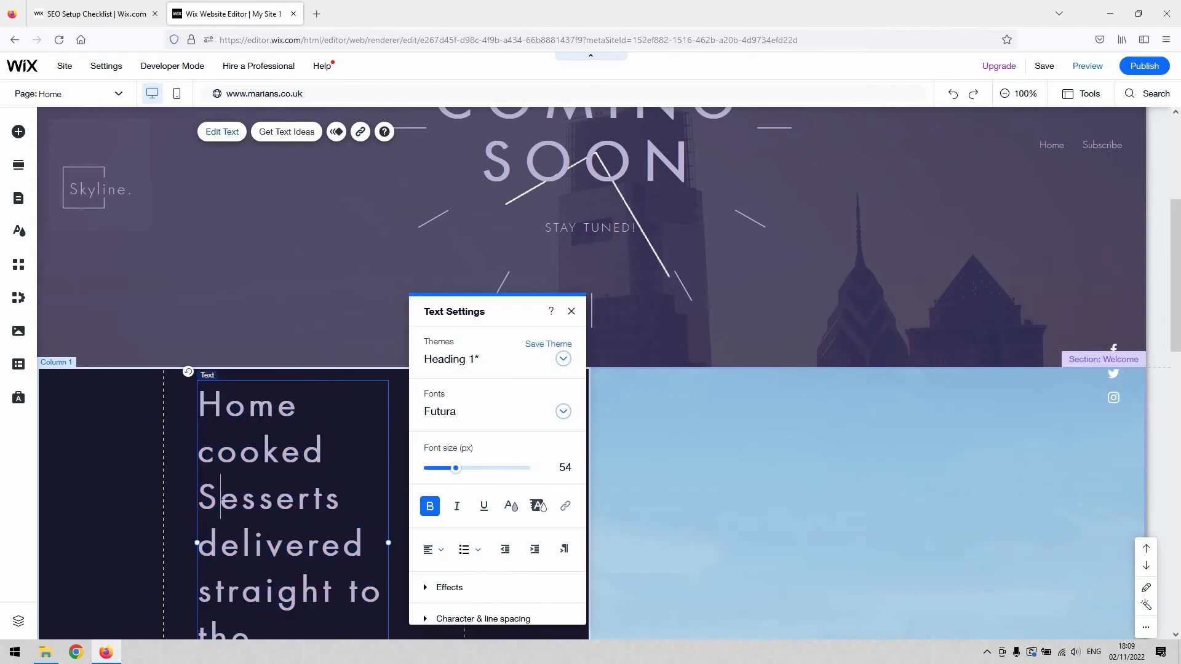
pyautogui.press('BackSpace')
pyautogui.write('d')
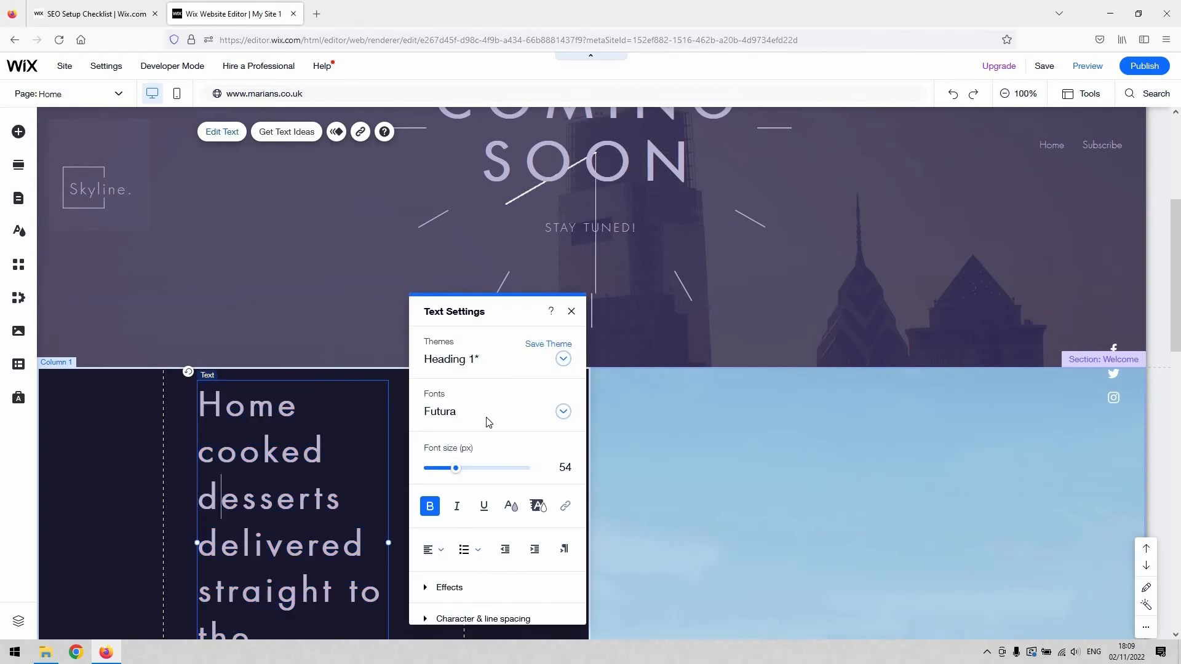
pyautogui.click(571, 312)
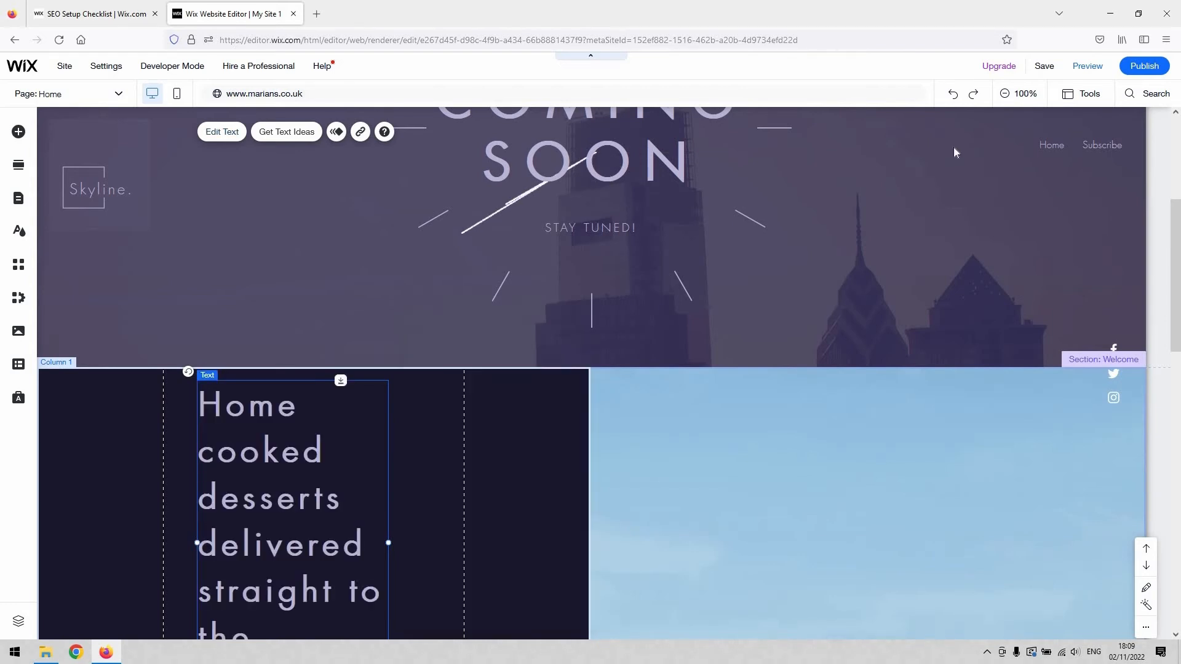
# Step: Publish the edited site and refresh the homepage text task in the SEO Setup Checklist
pyautogui.click(1144, 66)
pyautogui.click(93, 14)
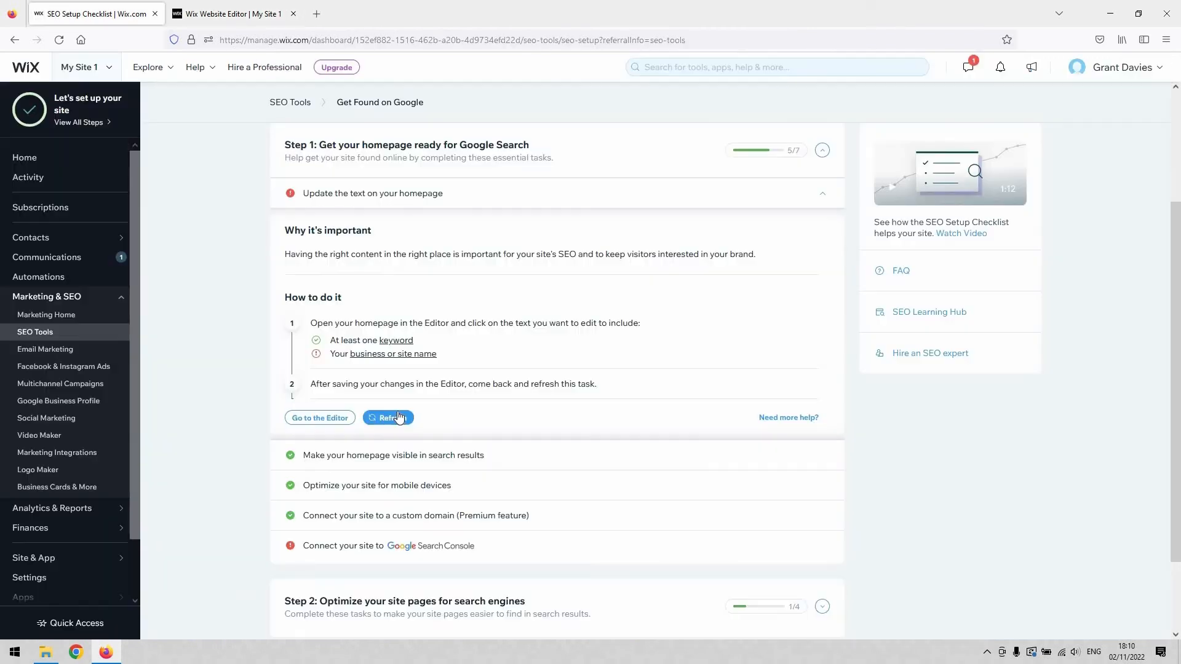
pyautogui.click(383, 417)
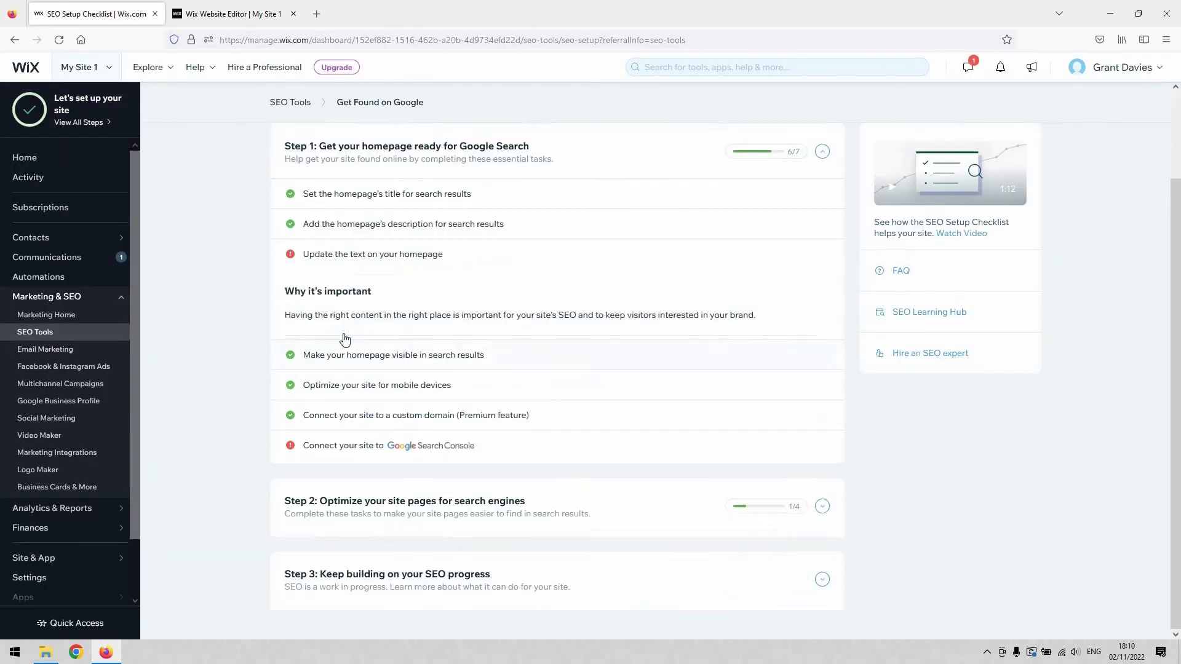
# Step: Connect the site to Google Search Console from the checklist, allowing Wix SEO access to the Google account
pyautogui.click(328, 455)
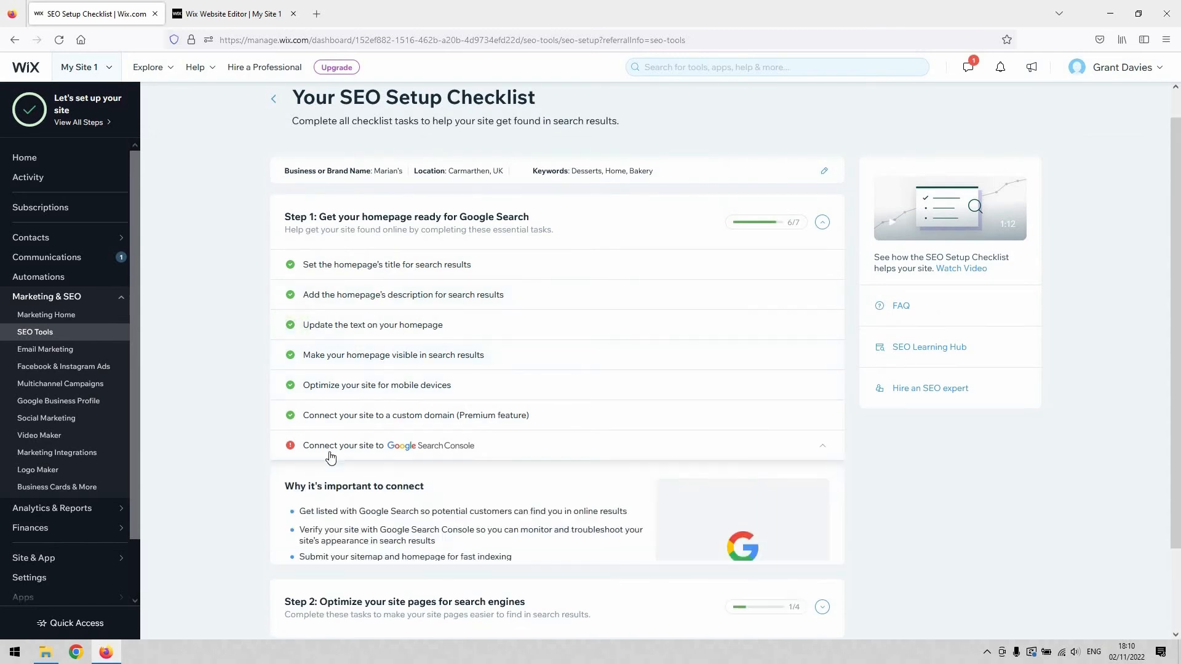
pyautogui.scroll(-1, 449, 537)
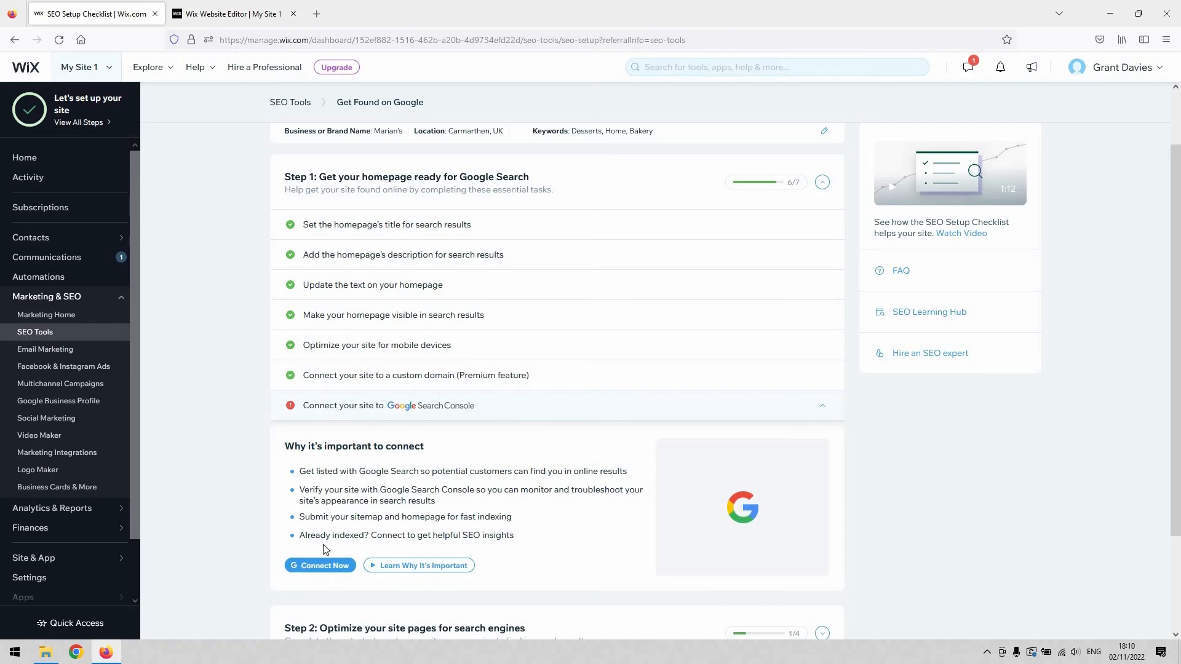
pyautogui.click(333, 567)
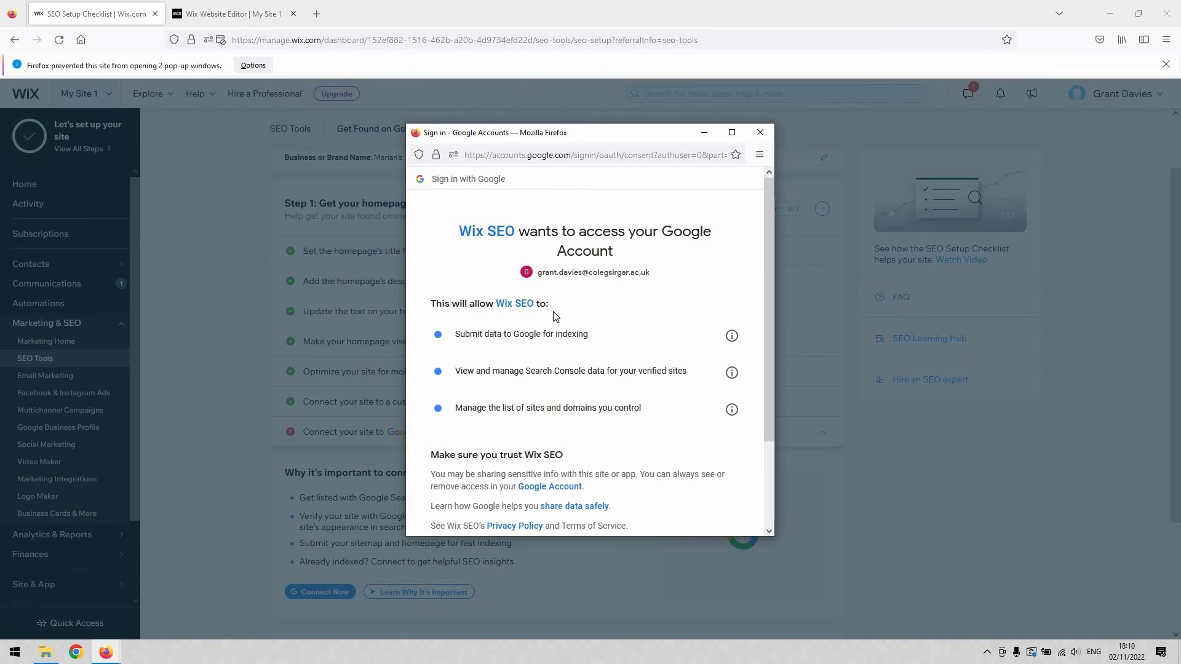
pyautogui.scroll(-3, 614, 423)
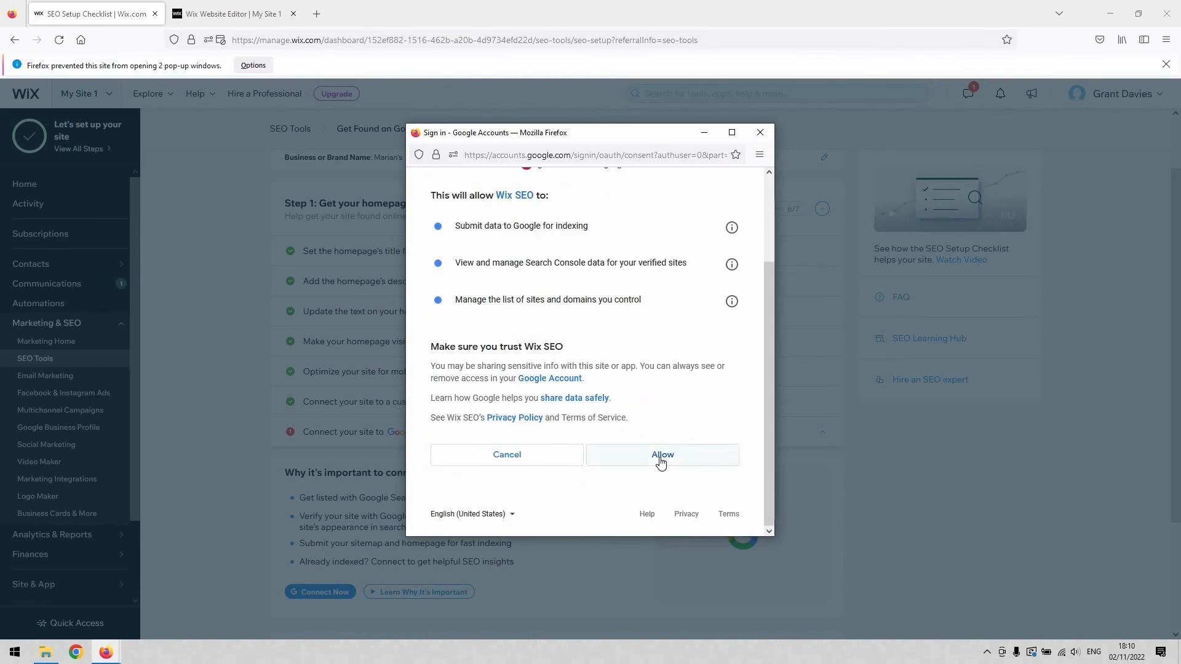
pyautogui.click(661, 462)
pyautogui.rightClick(661, 462)
pyautogui.click(712, 369)
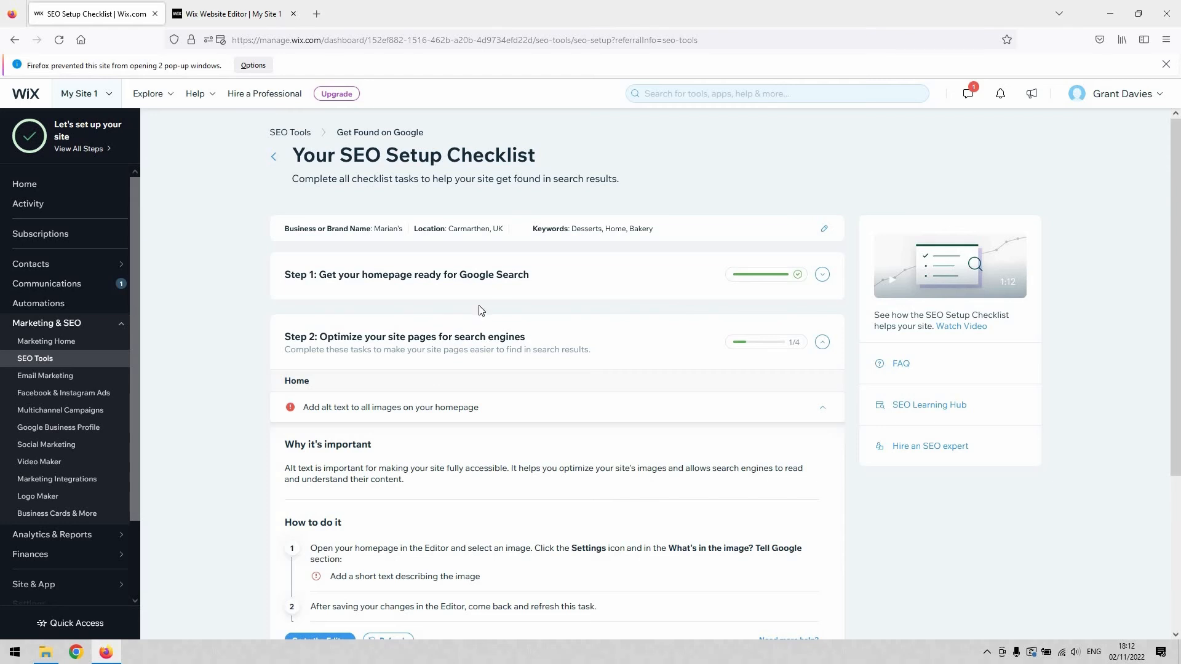
# Step: Review the checklist's Step 2 tasks for optimizing the site pages for search engines
pyautogui.scroll(-2, 477, 308)
pyautogui.scroll(3, 524, 338)
pyautogui.scroll(-5, 481, 366)
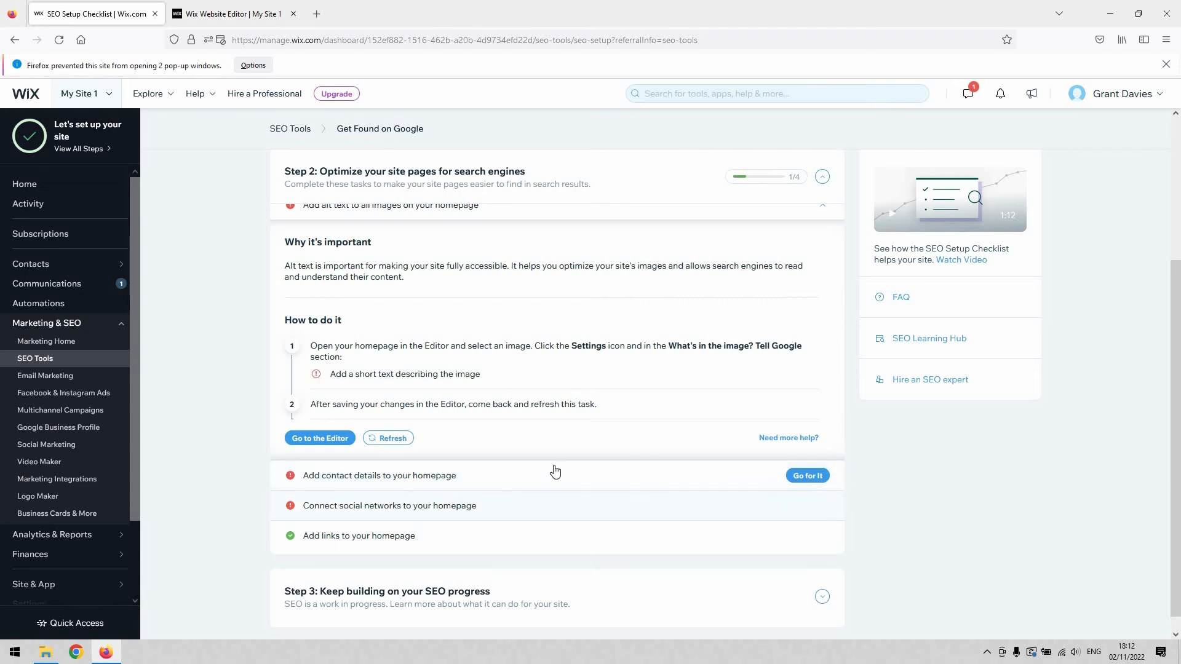
pyautogui.scroll(-1, 566, 453)
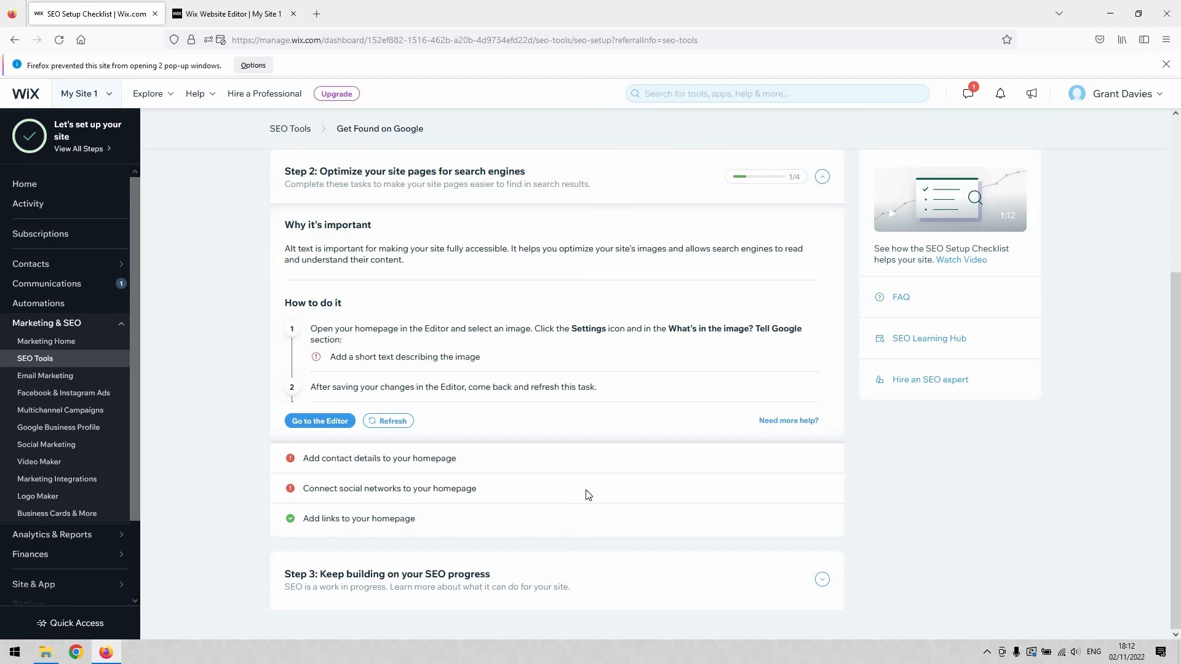
pyautogui.scroll(4, 386, 176)
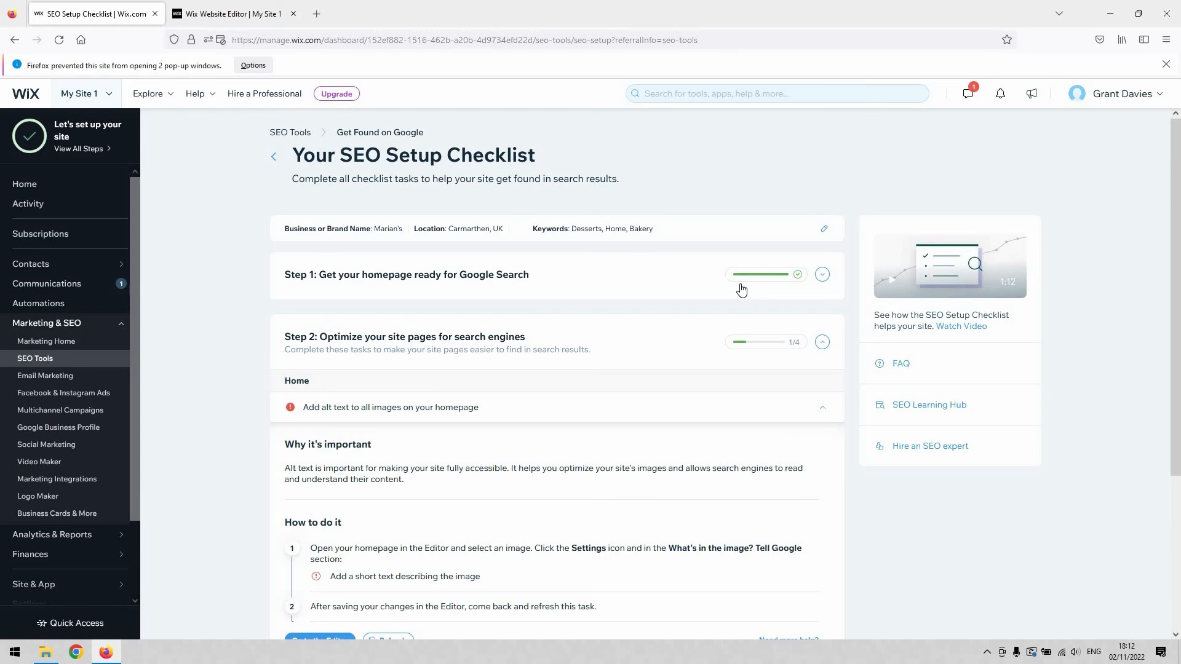
# Step: Search Google for marians.co.uk in a separate page, look through the results and return to the checklist
pyautogui.click(316, 10)
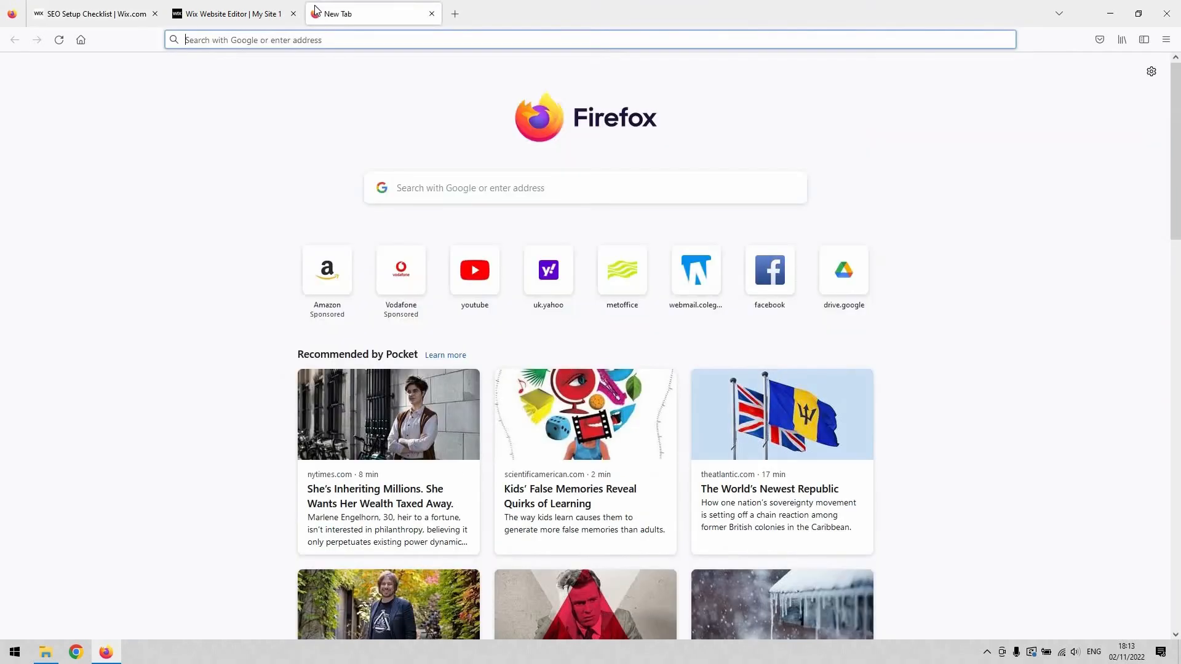
pyautogui.write('google.com')
pyautogui.press('Return')
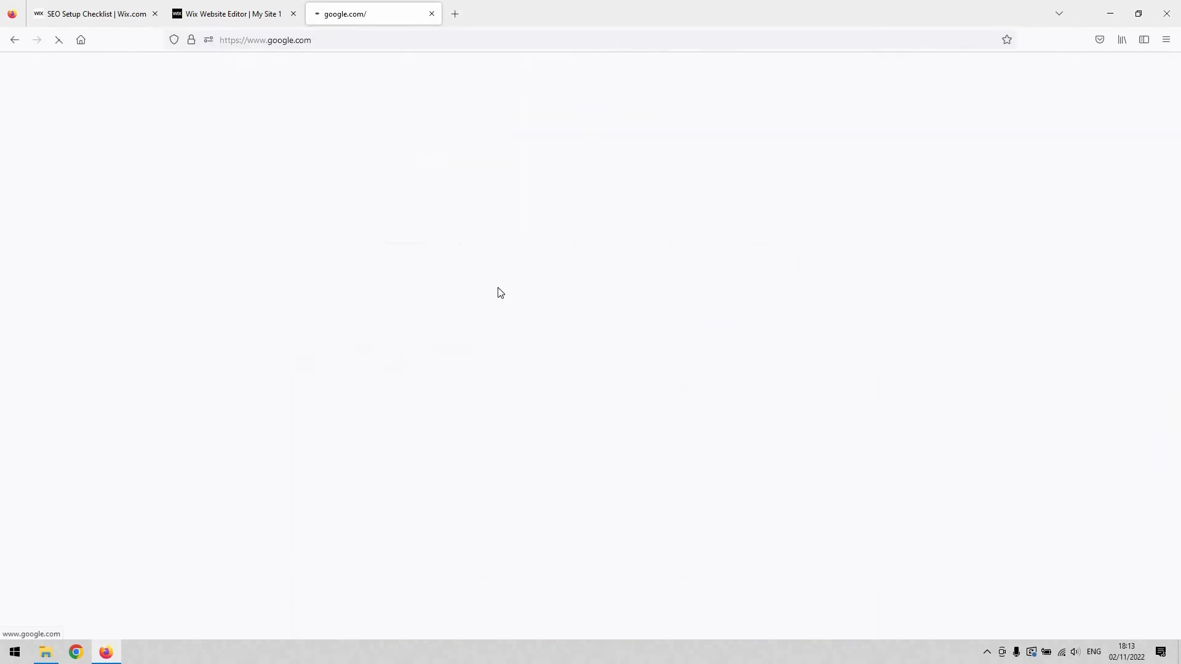
pyautogui.write('m')
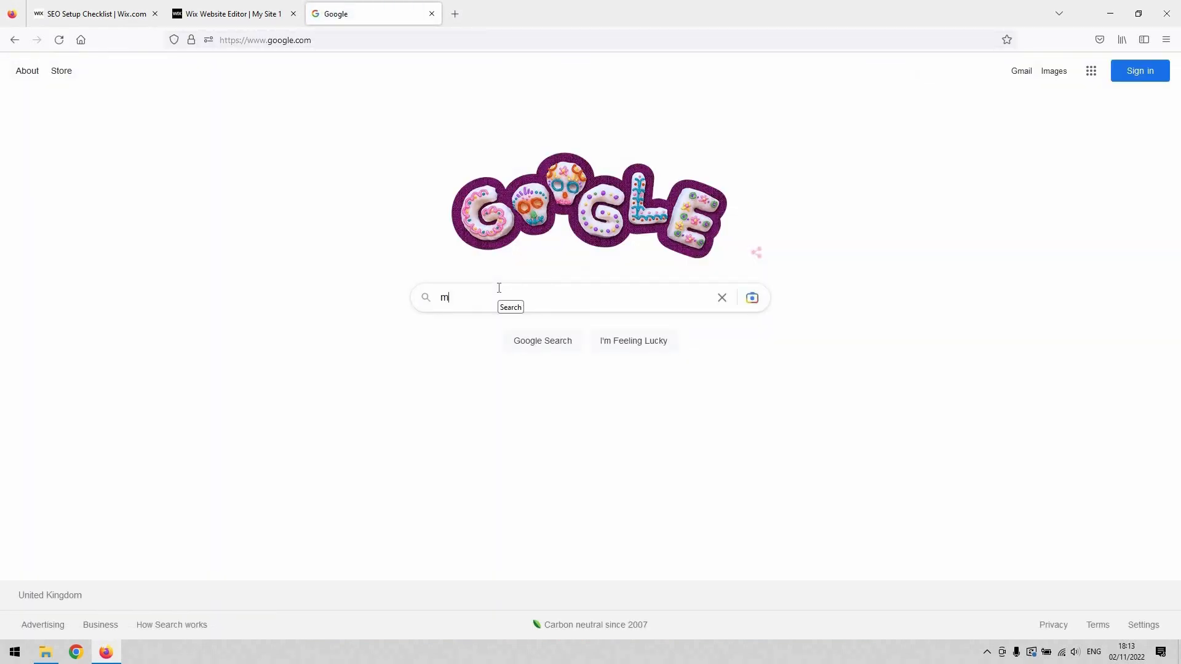
pyautogui.write('arians.co.uk')
pyautogui.press('Return')
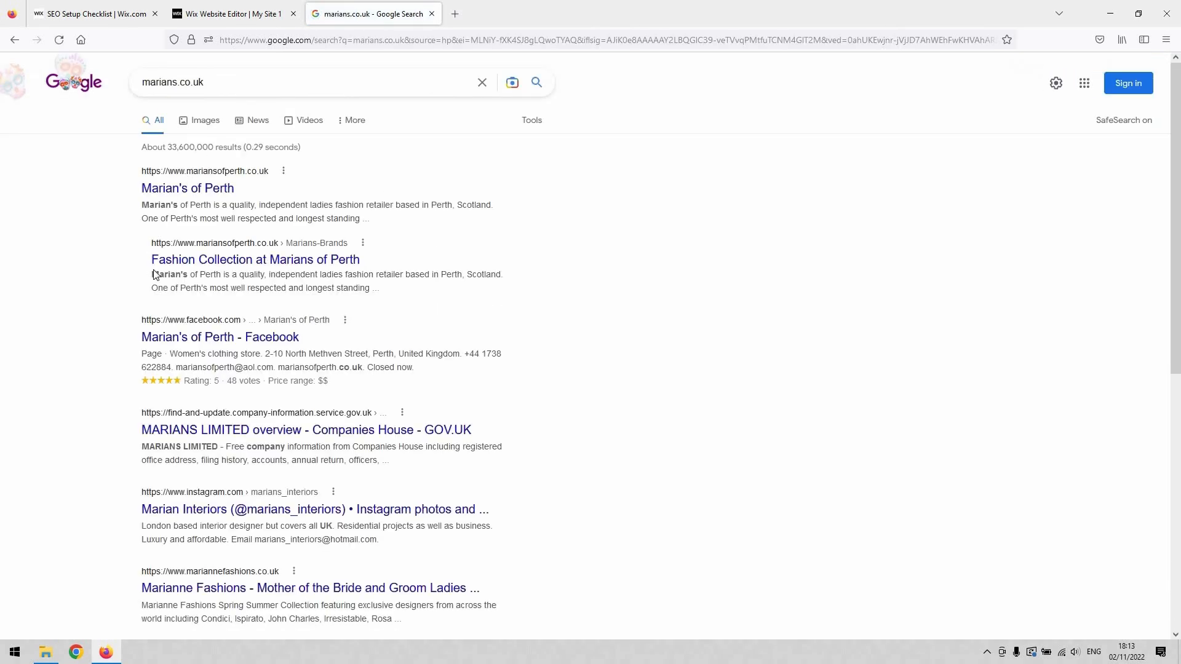
pyautogui.scroll(-3, 408, 209)
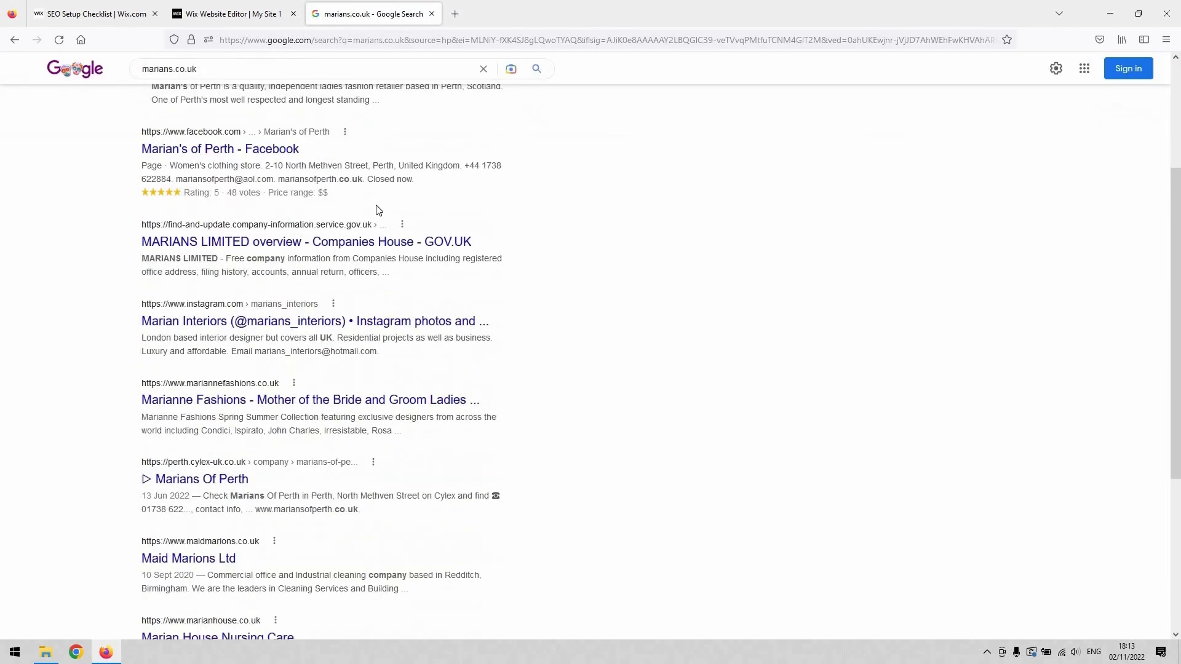
pyautogui.scroll(3, 358, 266)
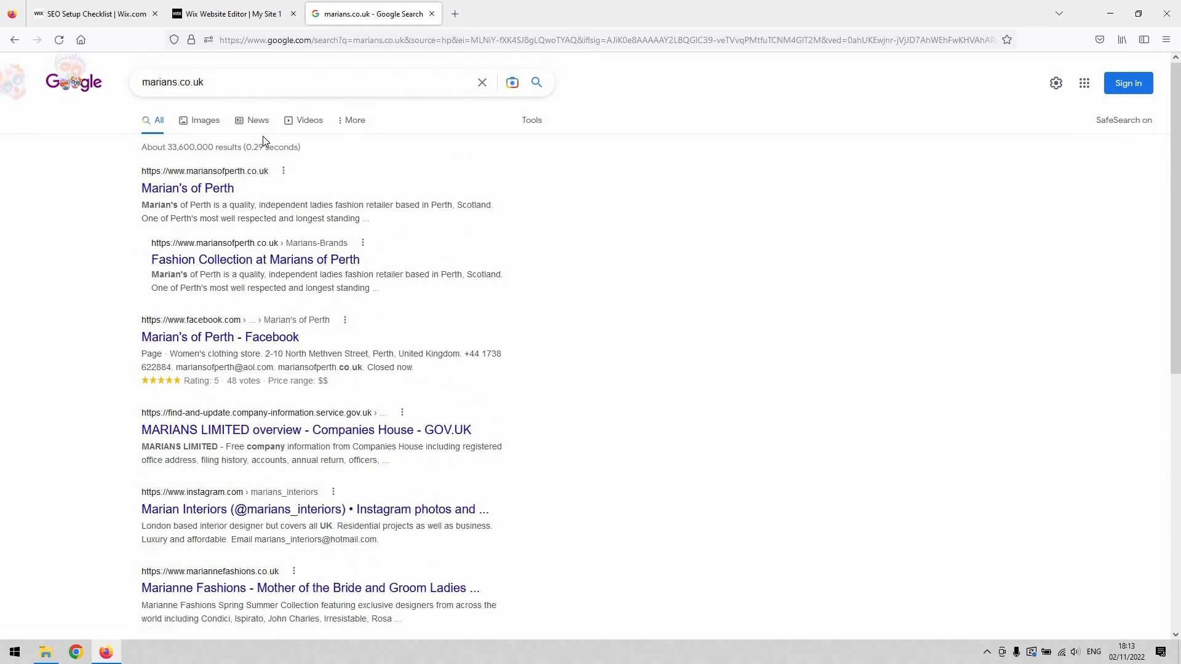
pyautogui.hotkey('ctrl', 'w')
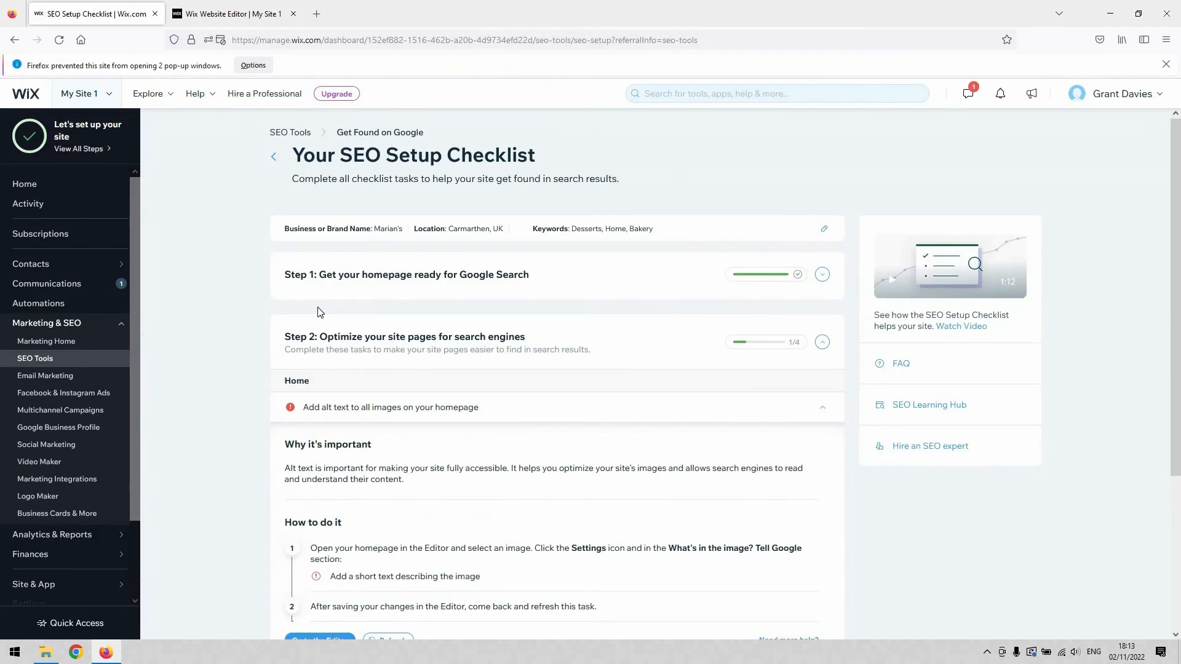